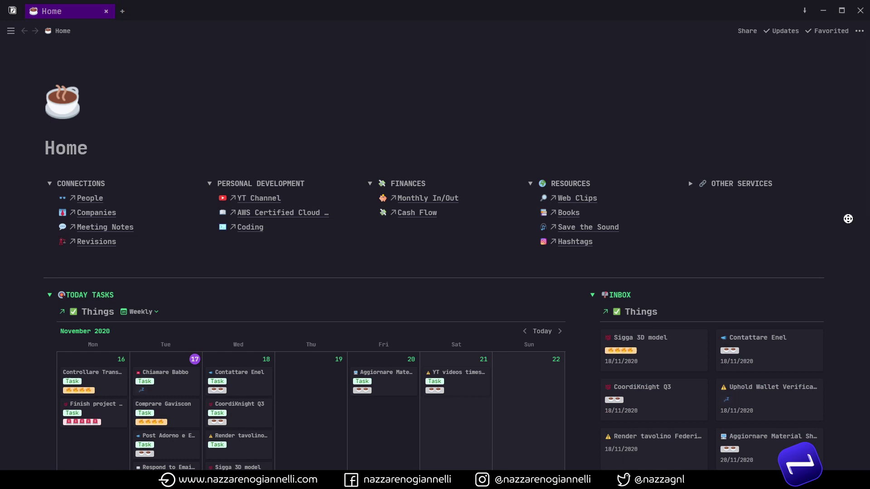
Step: Scroll the notion-enhancer README to its install instructions and follow the link to Node.js downloads
scroll(848, 219, down, 3)
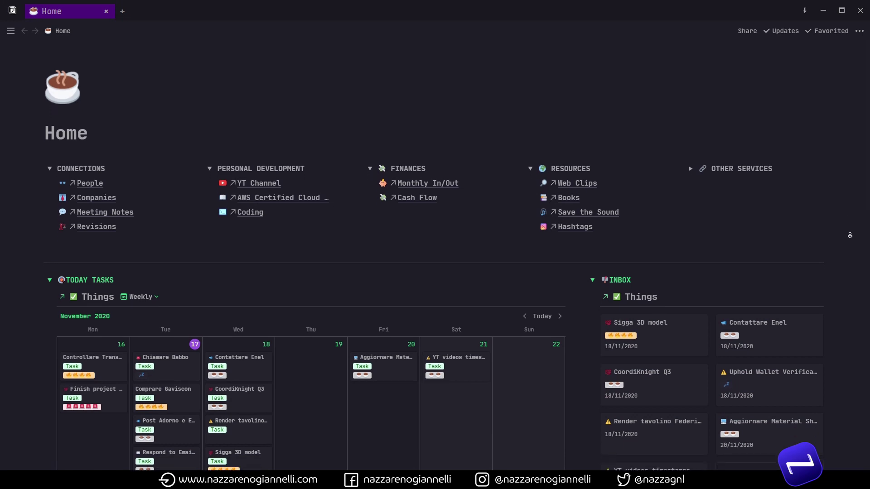
scroll(850, 238, down, 5)
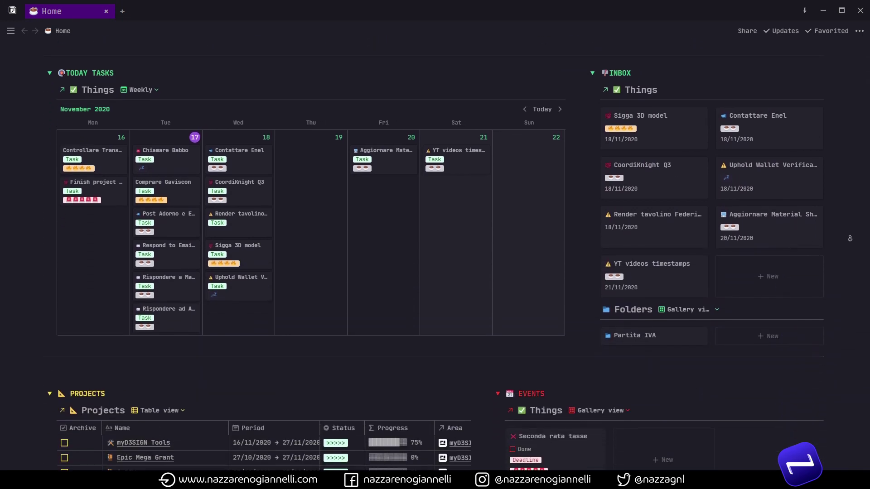
scroll(850, 239, down, 4)
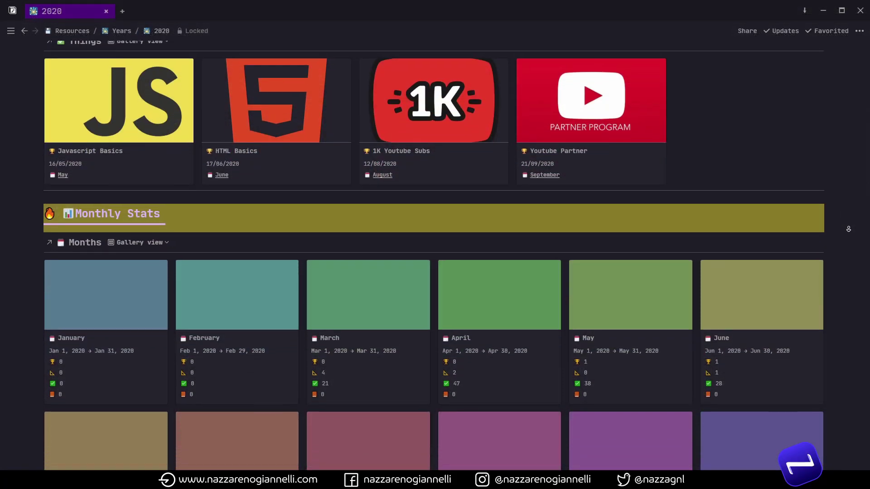
scroll(848, 229, down, 2)
scroll(849, 229, down, 2)
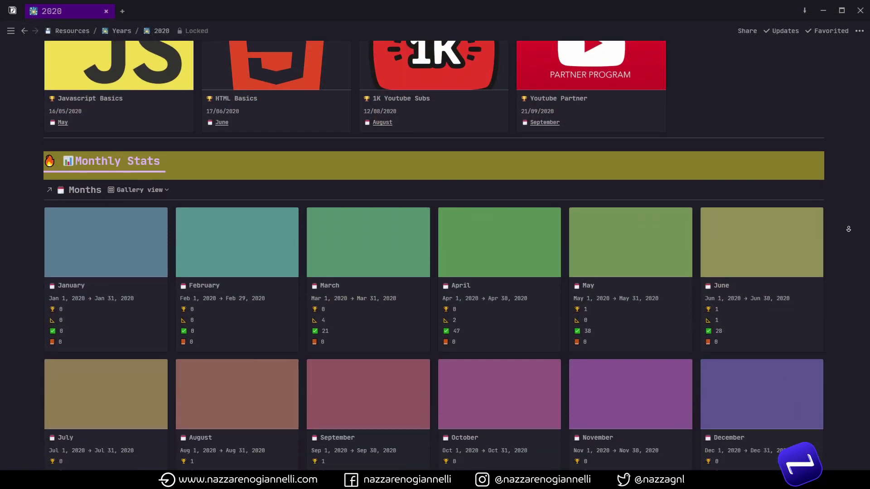
scroll(849, 229, down, 2)
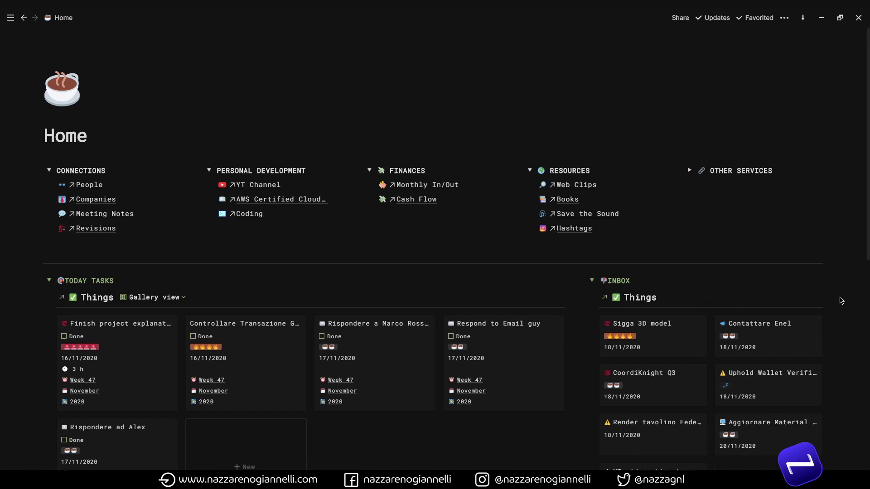
scroll(841, 303, down, 1)
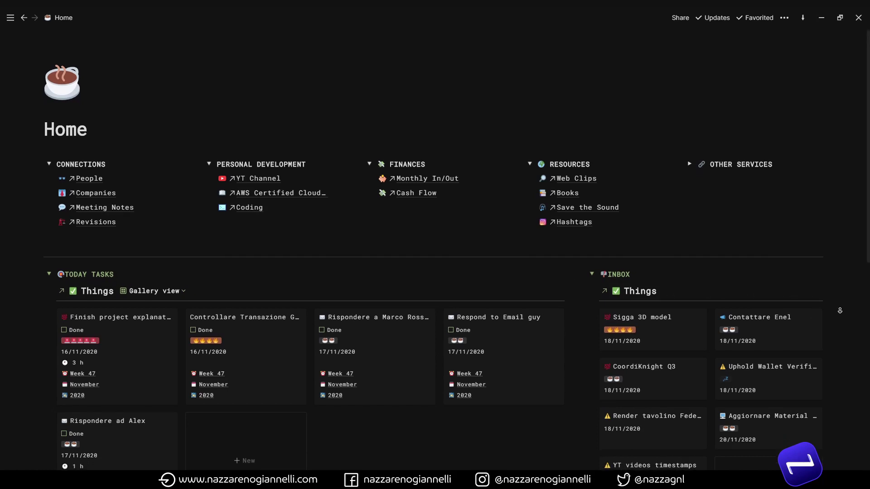
scroll(838, 315, down, 3)
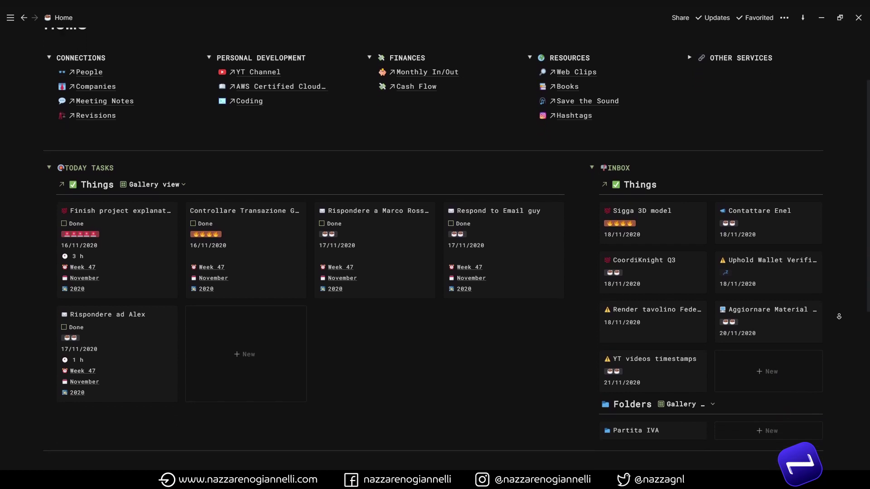
scroll(840, 316, down, 3)
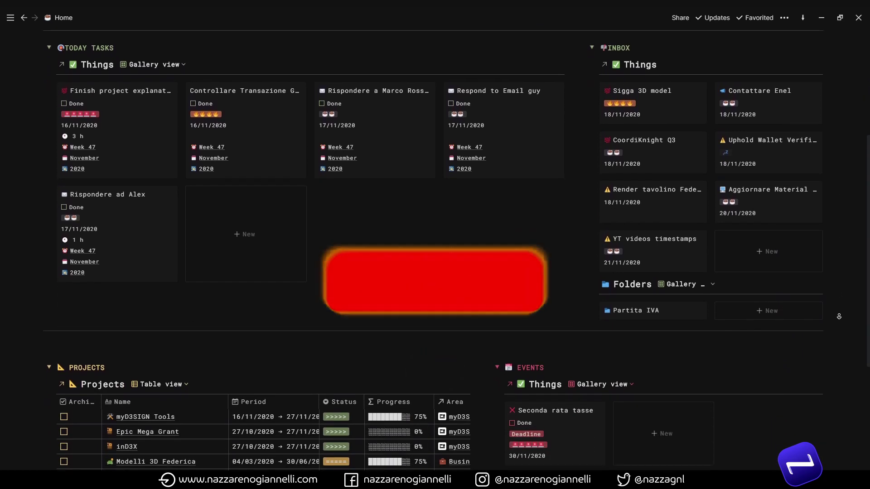
scroll(839, 316, down, 3)
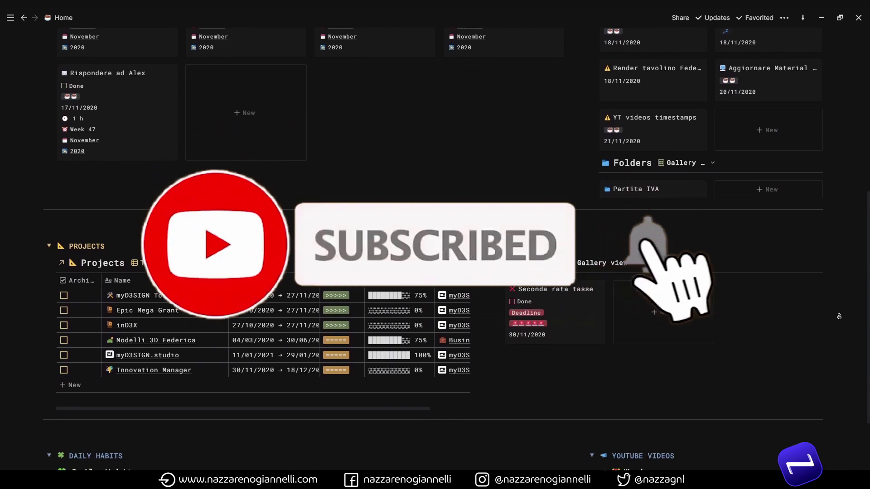
scroll(840, 316, down, 3)
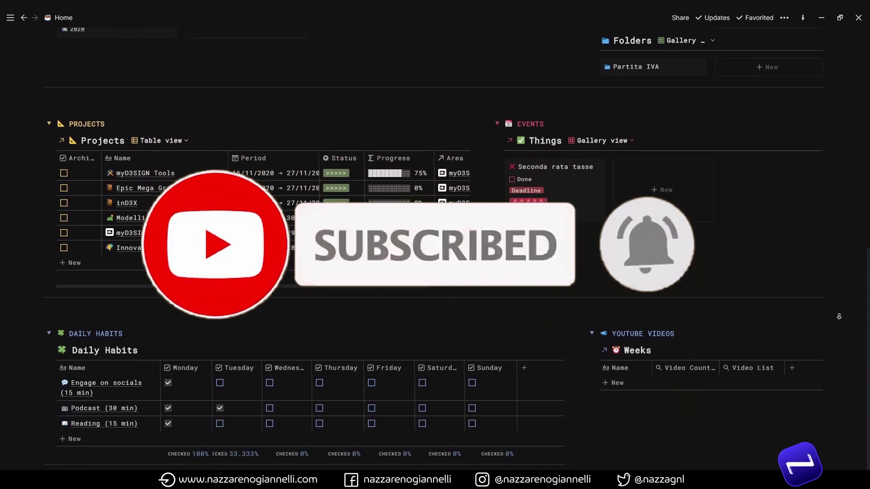
scroll(839, 317, down, 2)
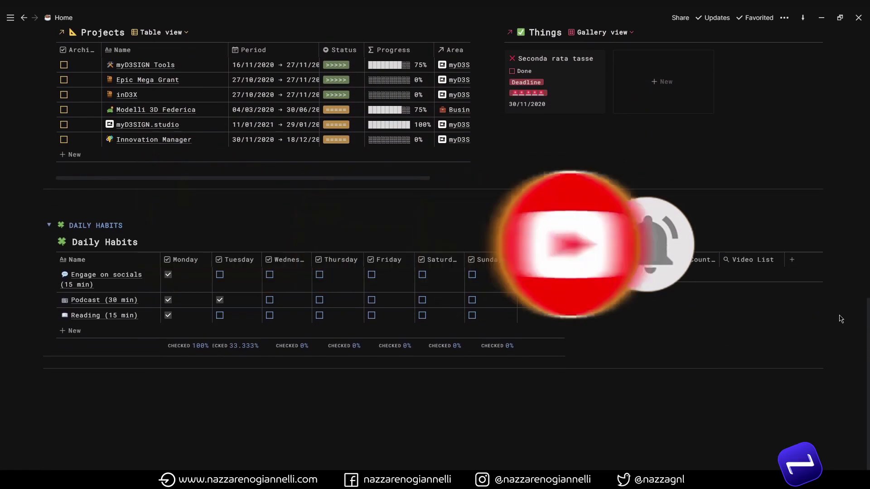
scroll(840, 322, up, 8)
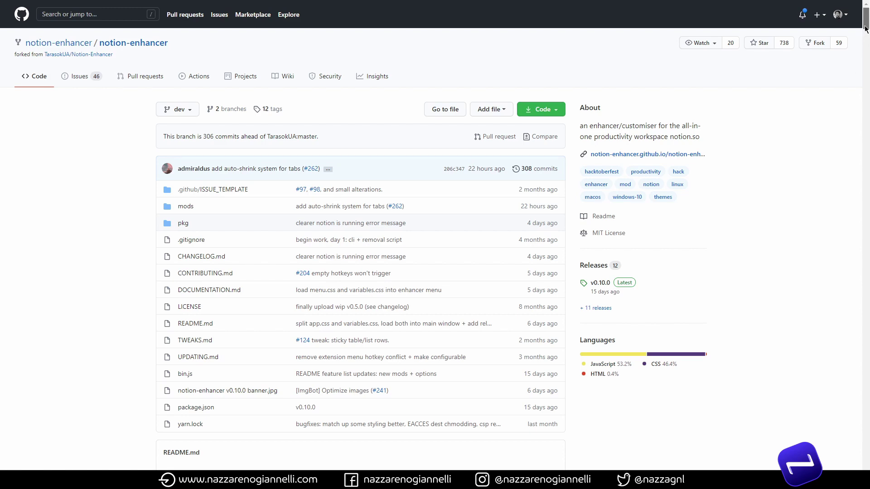
drag(865, 28, 861, 47)
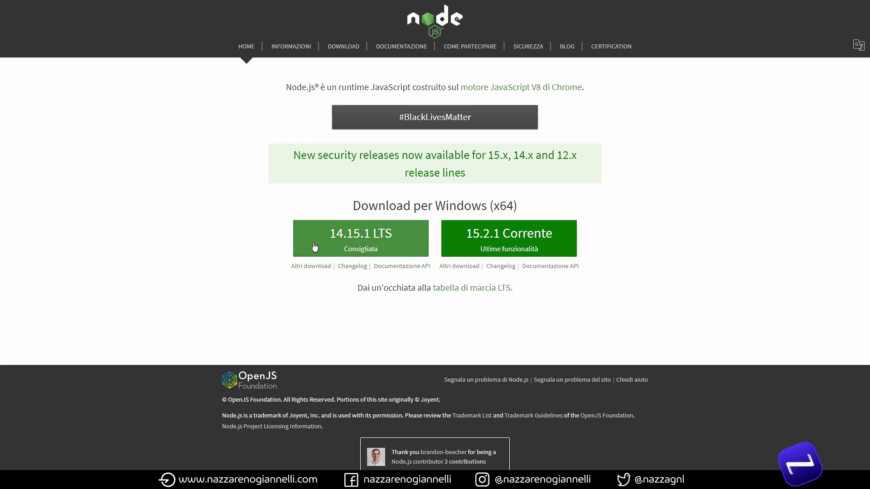
Step: Download the Node.js 14.15.1 LTS Windows x64 installer, node-v14.15.1-x64.msi
click(393, 241)
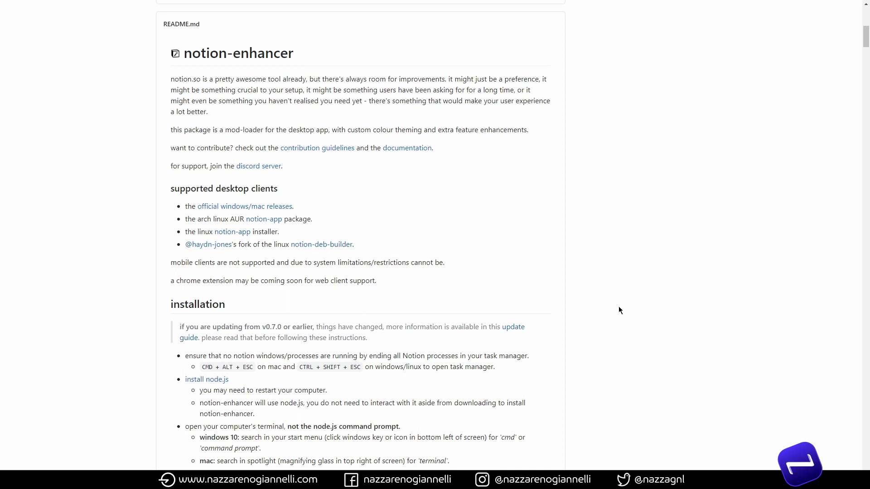
Step: Launch Command Prompt via the cmd search and move its window to the upper right
key(super)
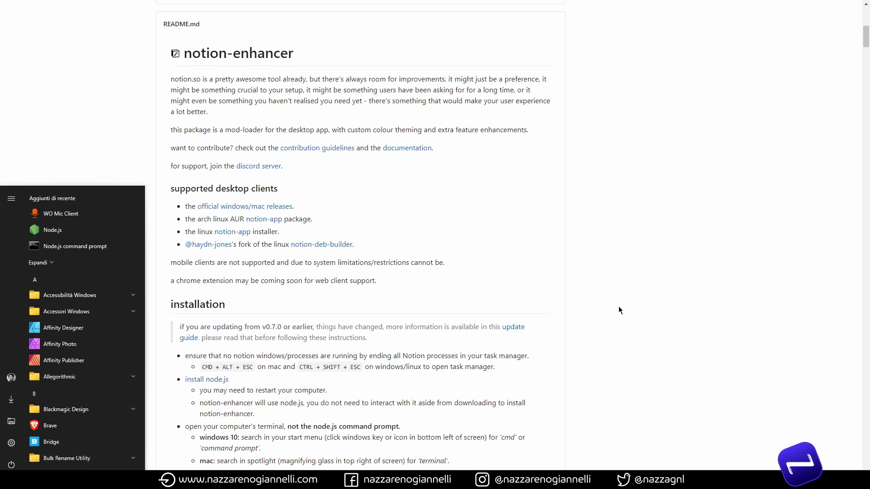
text(cmd)
key(Return)
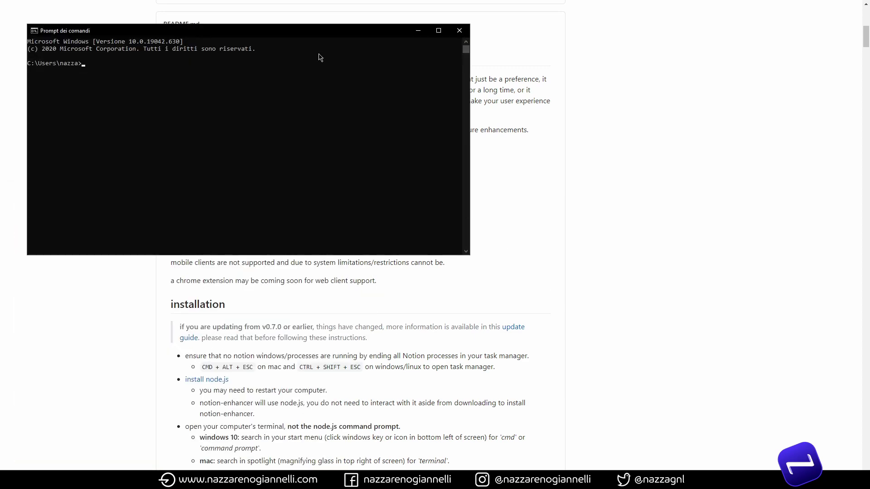
drag(256, 32, 421, 100)
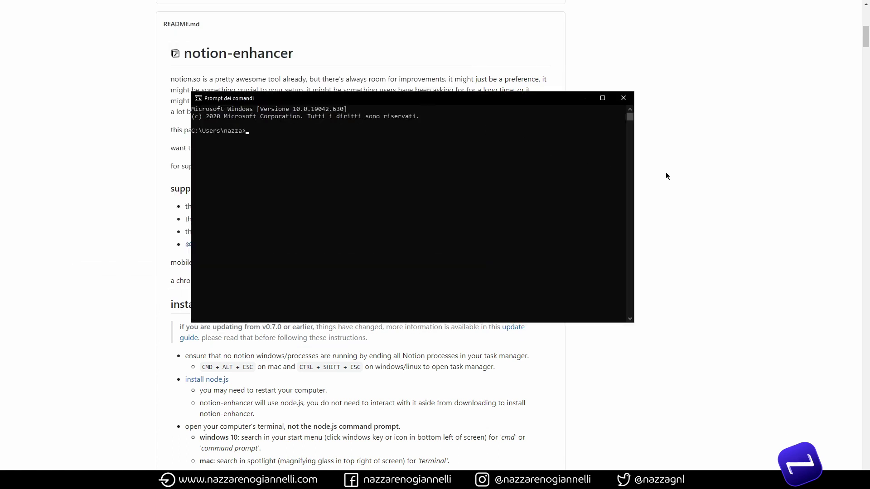
drag(451, 103, 662, 26)
Step: Copy the 'npm i -g notion-enhancer' line from the README into the Command Prompt
scroll(305, 321, down, 5)
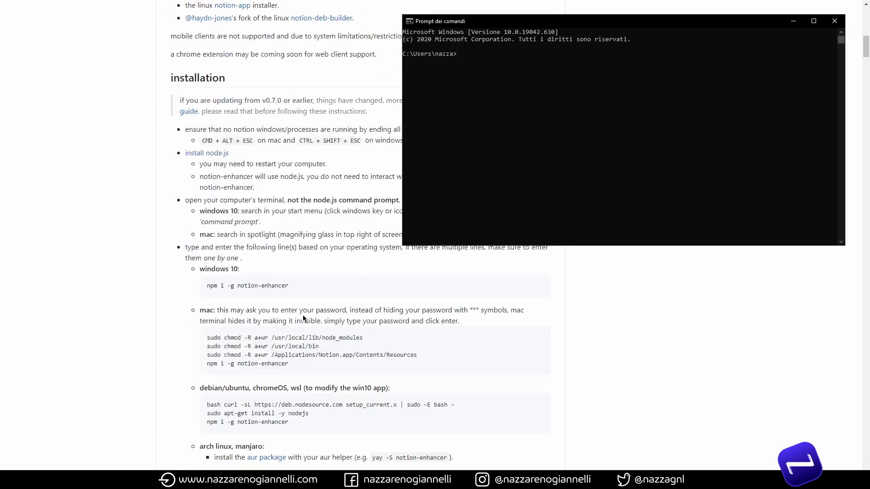
click(292, 288)
drag(292, 288, 207, 287)
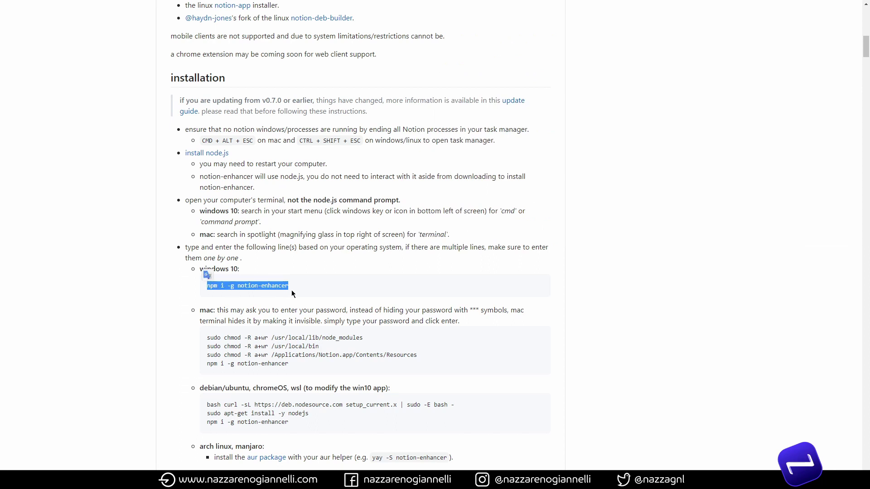
key(alt+Tab)
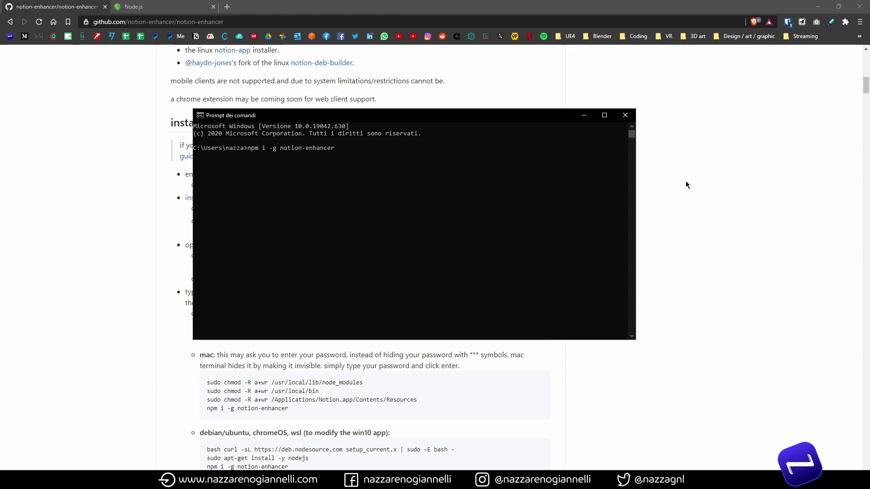
Step: Run the npm install, then notion-enhancer --help and notion-enhancer check to confirm v0.10.0 is applied
key(Return)
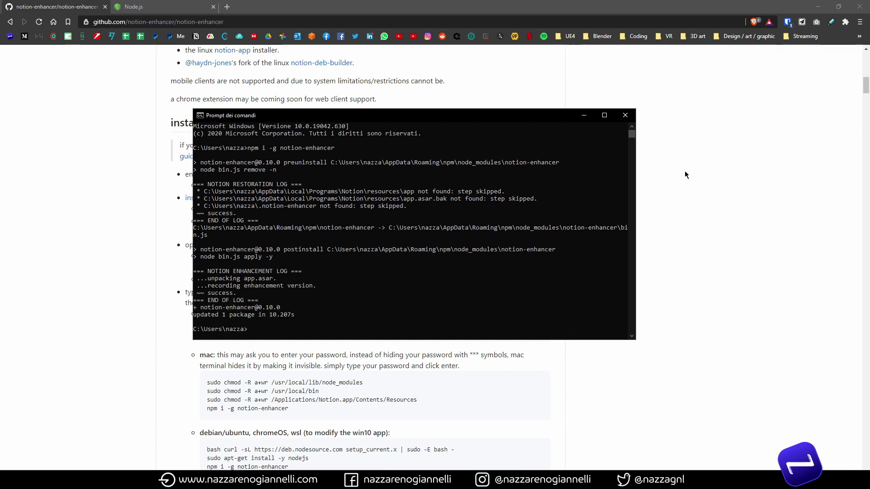
text(notion-enhancer --help)
key(Return)
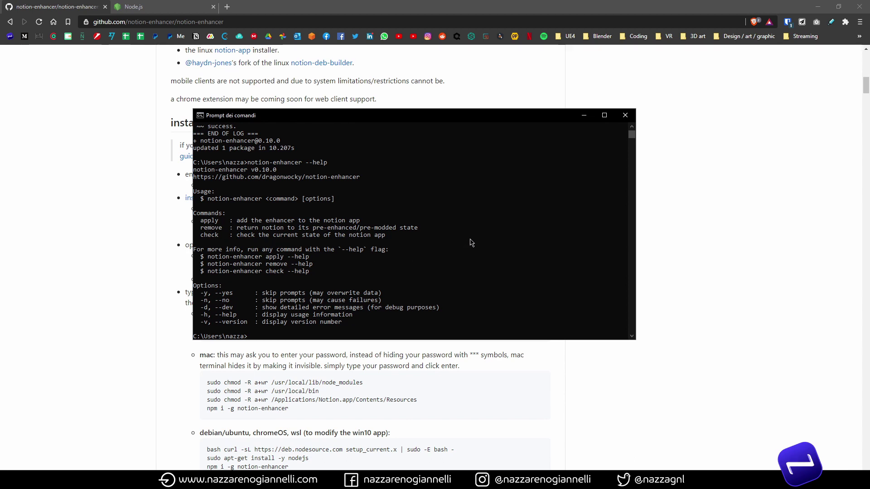
text(notion-enh)
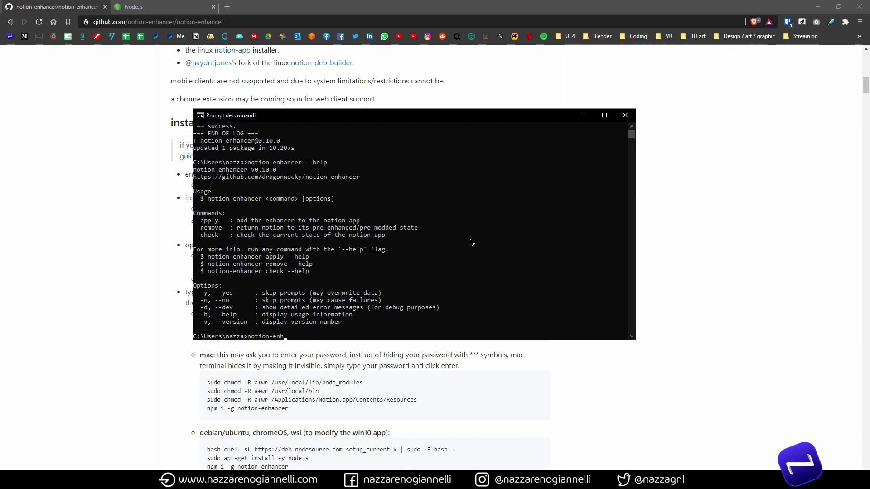
text(ancer check)
key(Return)
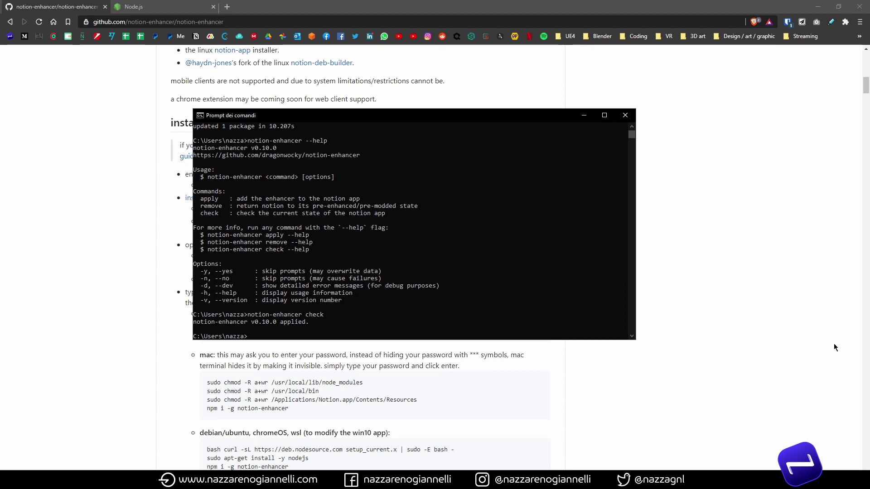
click(619, 387)
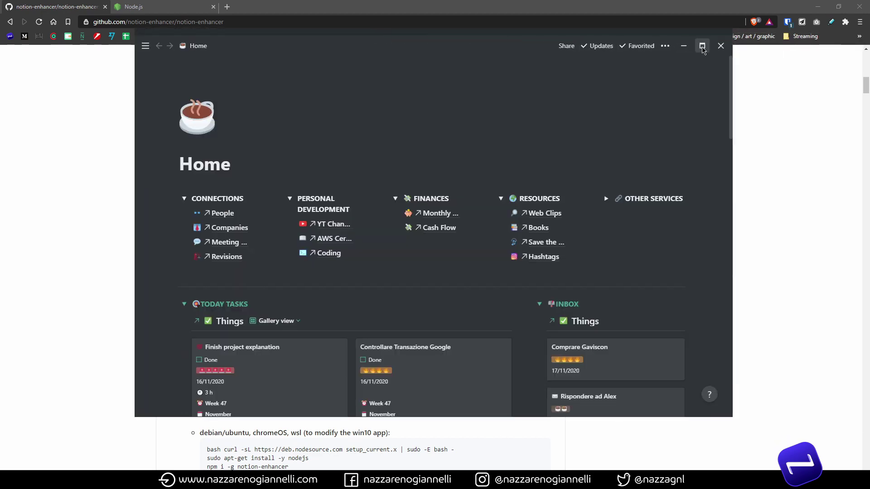
Step: Maximize the Notion window and scroll the Home page down to the Projects and Events blocks
click(703, 46)
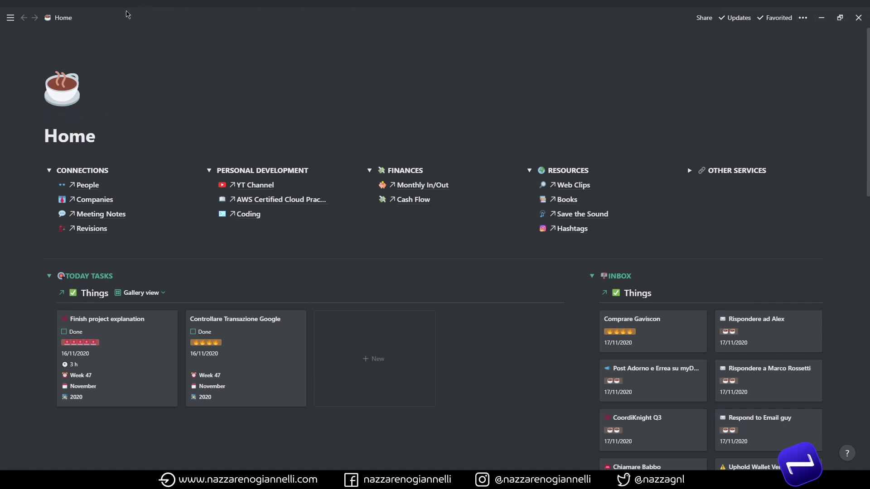
scroll(469, 147, down, 5)
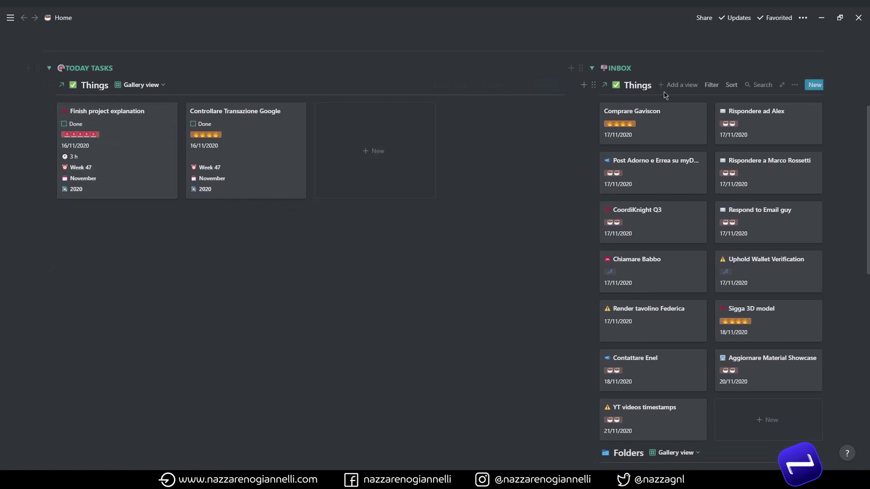
scroll(867, 137, down, 1)
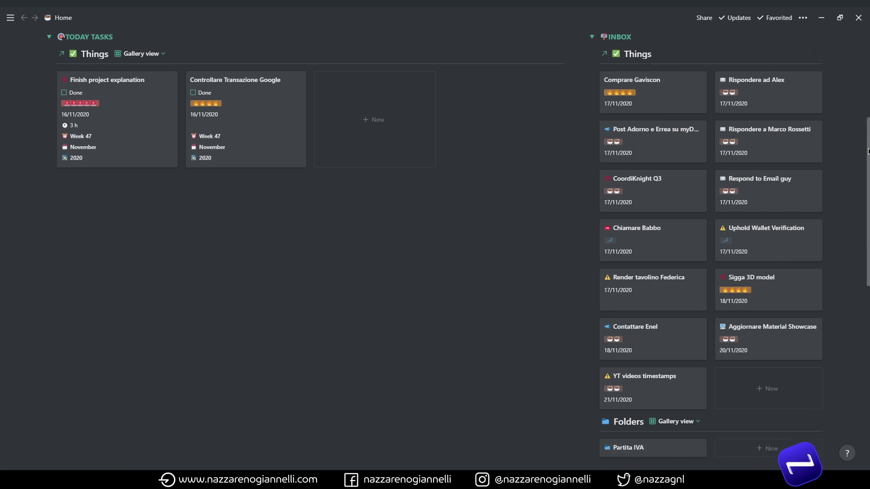
scroll(869, 147, up, 1)
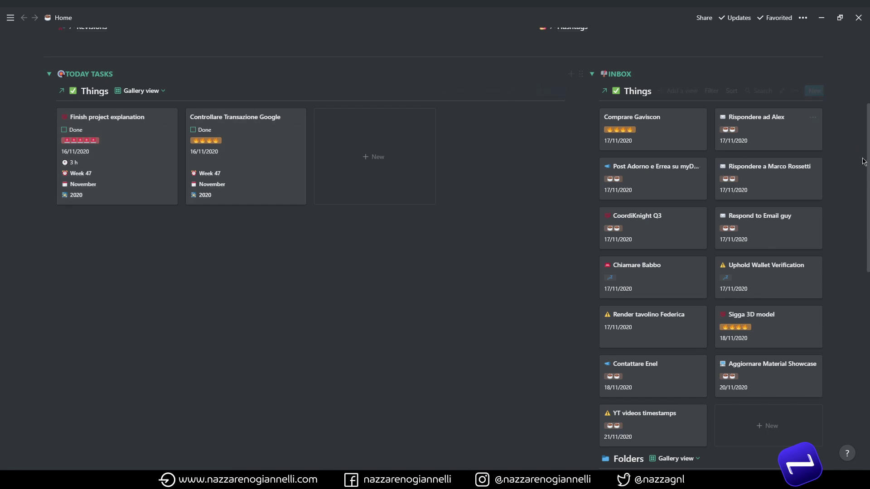
drag(868, 169, 867, 218)
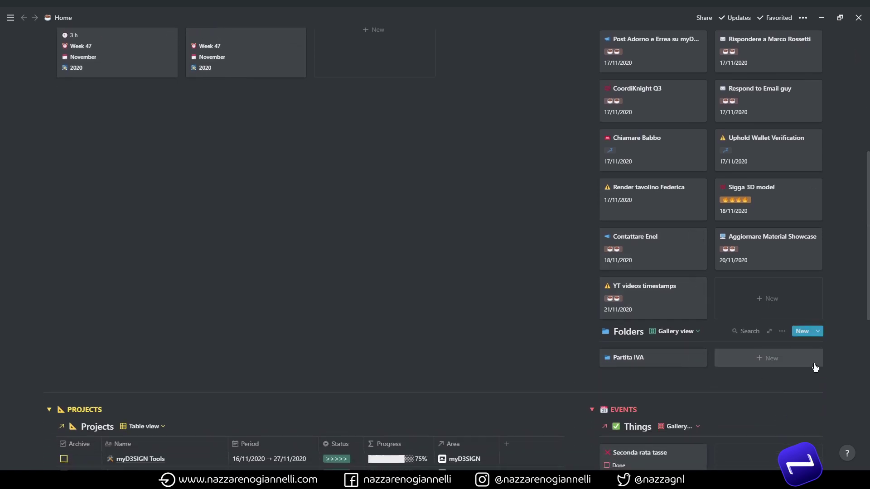
drag(868, 283, 864, 411)
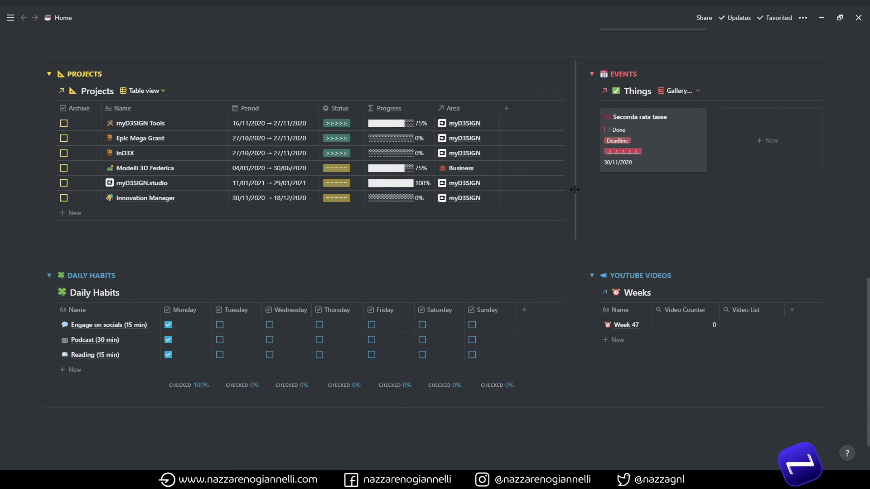
scroll(548, 240, up, 2)
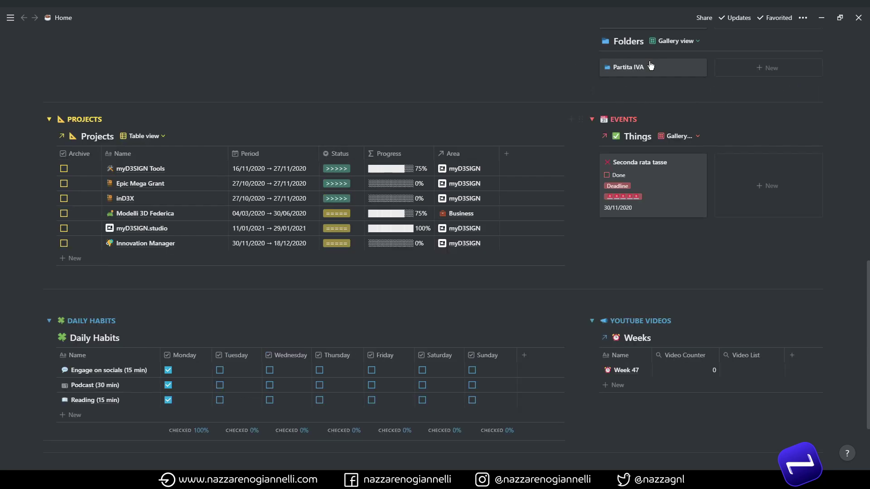
scroll(549, 240, down, 2)
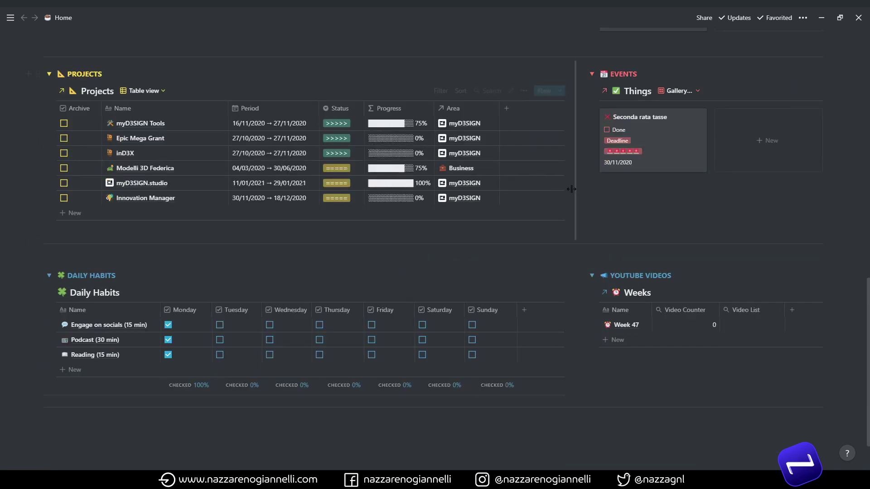
Step: Narrow the Projects column beside Events, widen it slightly to show Area, and scroll back up
drag(574, 193, 433, 199)
drag(343, 242, 398, 236)
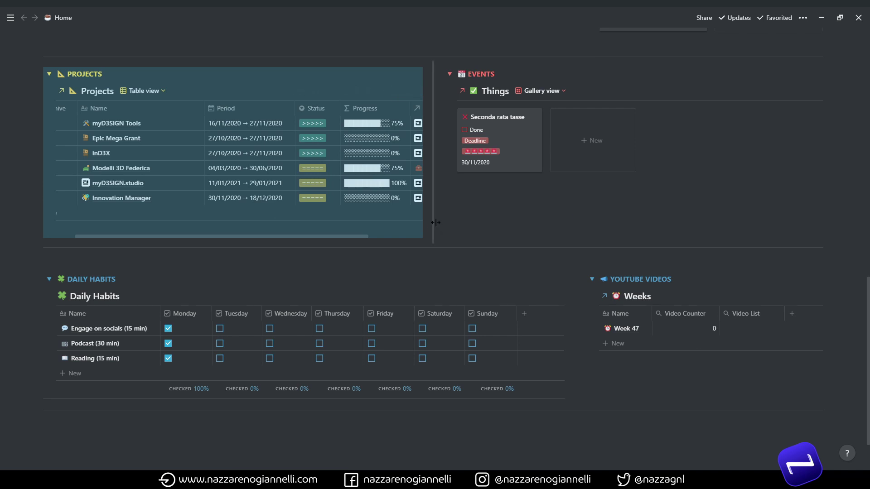
click(440, 226)
drag(470, 226, 481, 227)
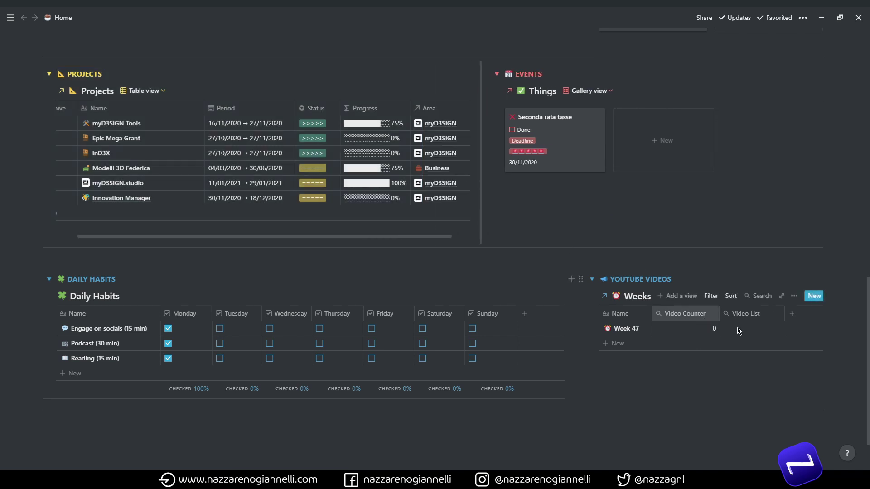
scroll(827, 382, up, 15)
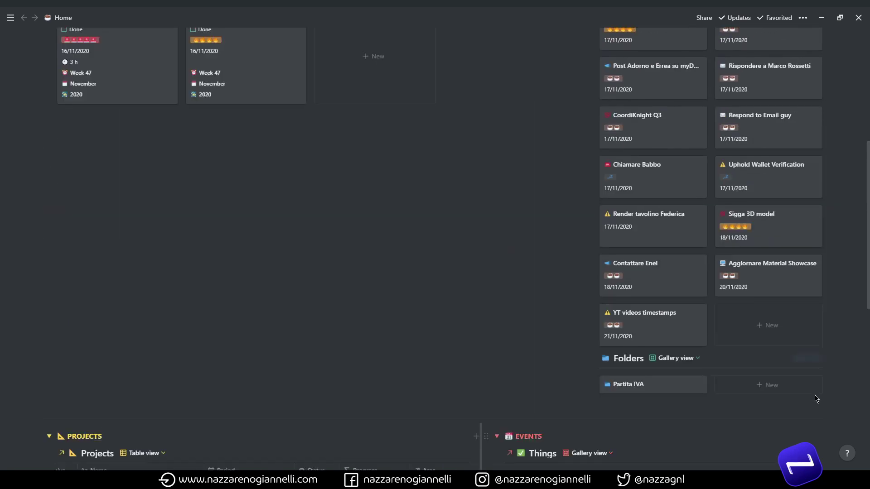
scroll(816, 398, up, 2)
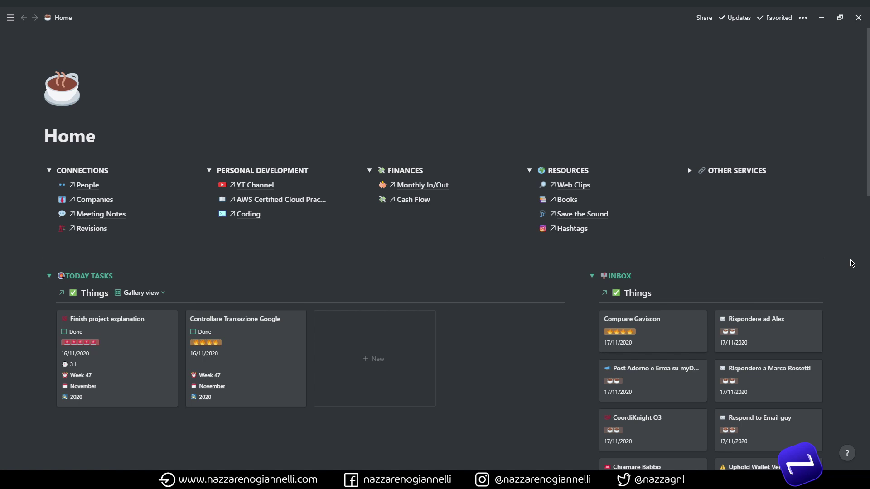
Step: Open the notion-enhancer menu with Alt+E, center it over the page, and toggle #core off and on
key(alt+e)
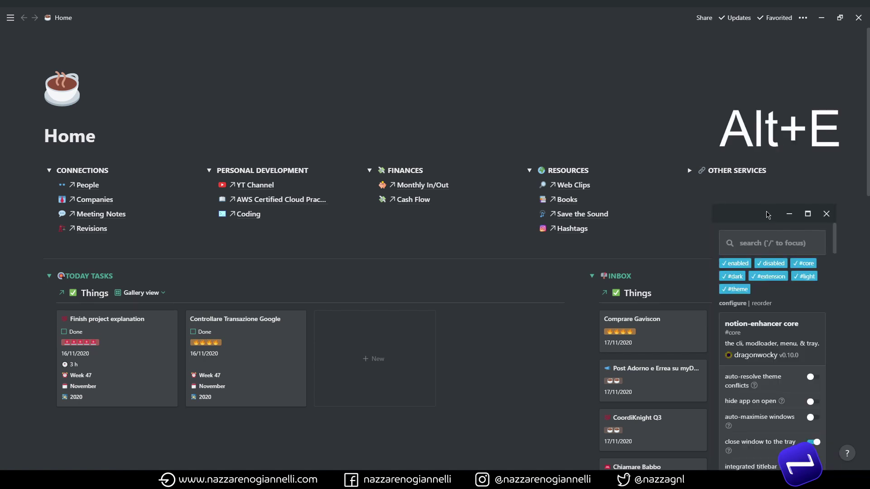
drag(768, 216, 434, 196)
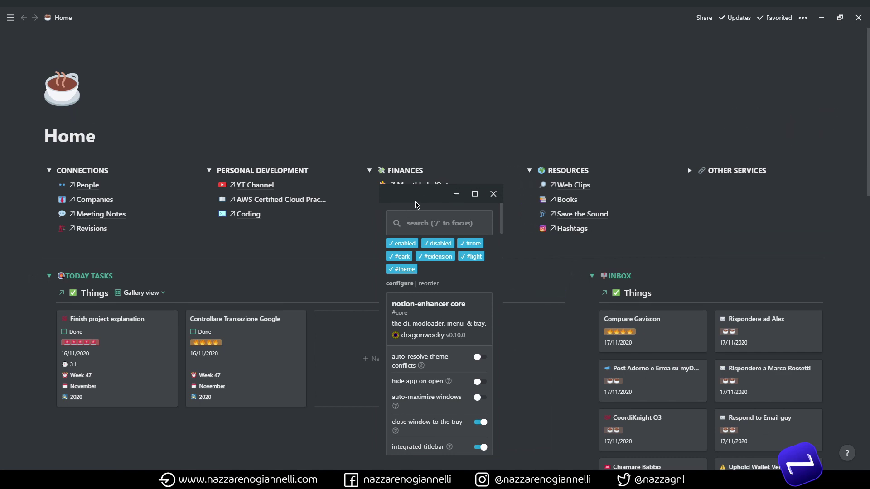
drag(417, 204, 494, 97)
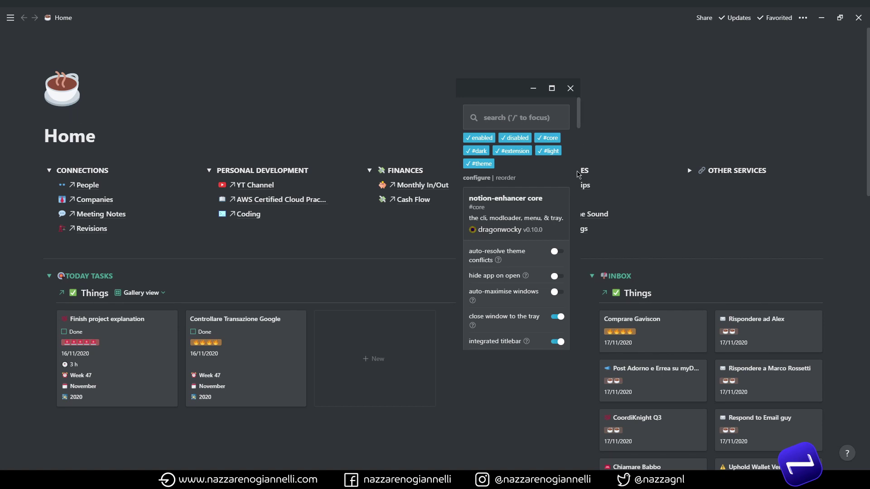
click(549, 138)
click(551, 140)
scroll(579, 134, down, 2)
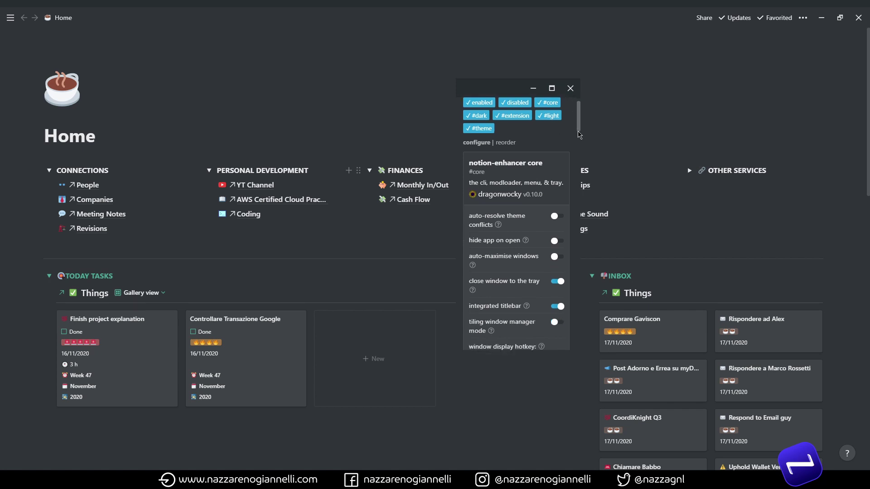
scroll(580, 136, down, 2)
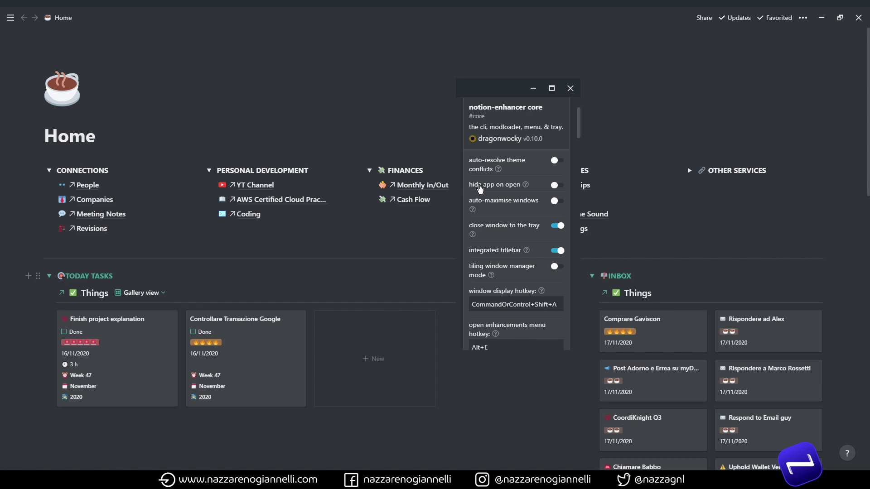
mouse_move(527, 186)
scroll(572, 194, down, 2)
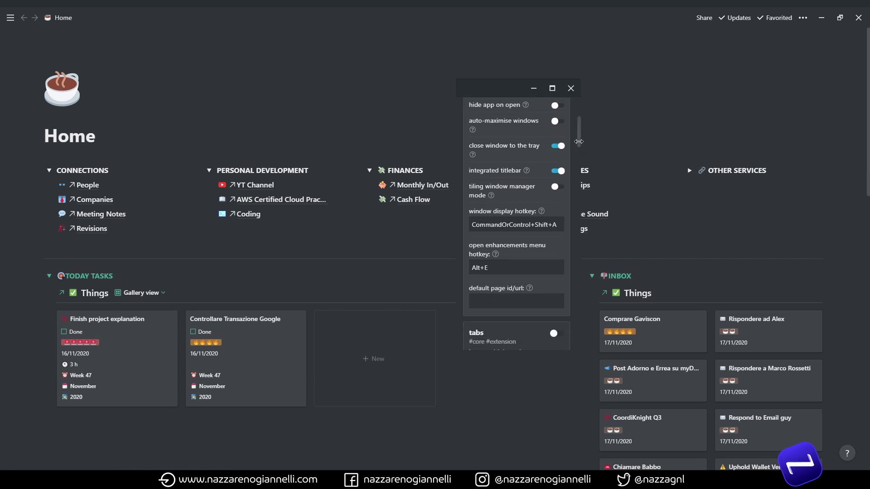
drag(580, 145, 579, 166)
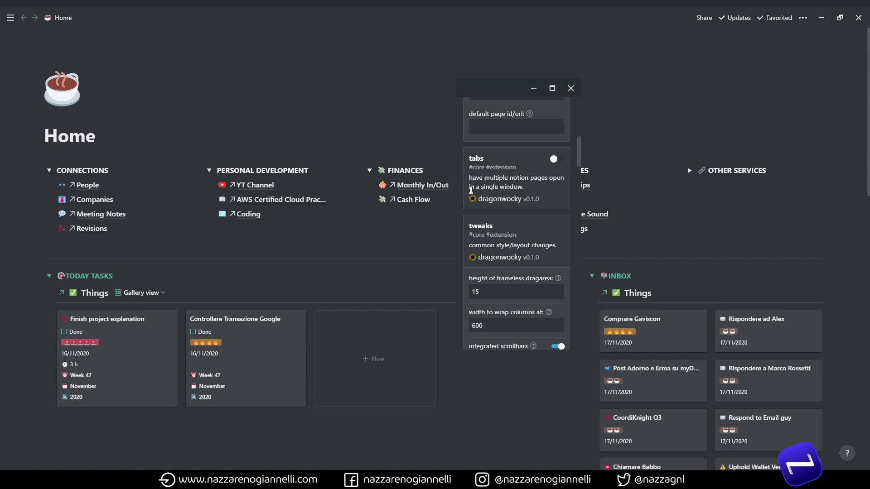
Step: Switch on tabs, then the snappy transitions, more readable line spacing and hide help button tweaks
click(556, 159)
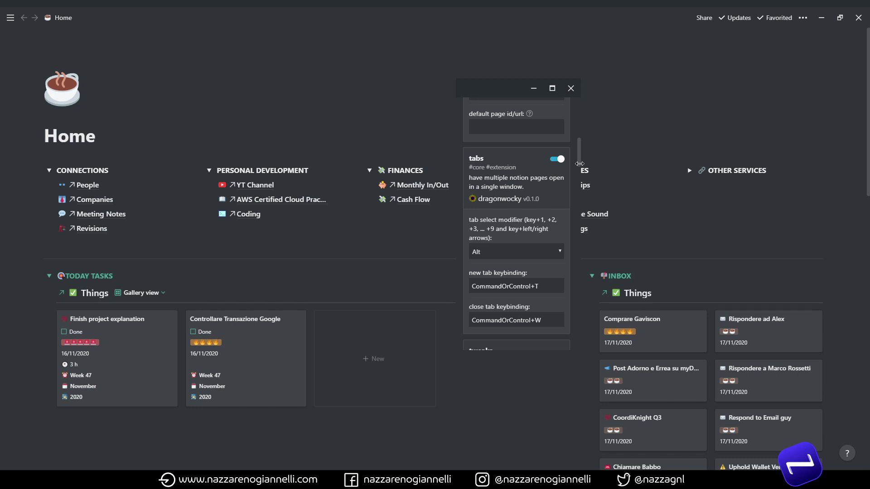
scroll(575, 186, down, 5)
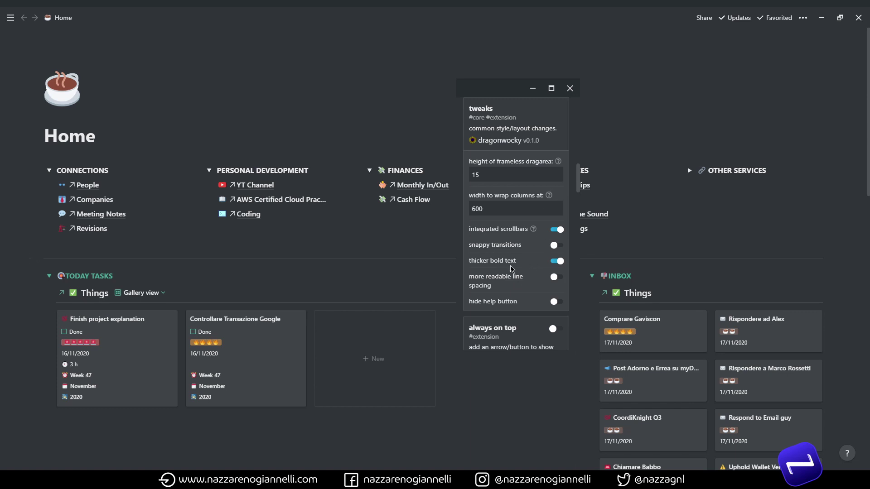
click(555, 247)
click(553, 278)
click(557, 303)
drag(578, 187, 579, 208)
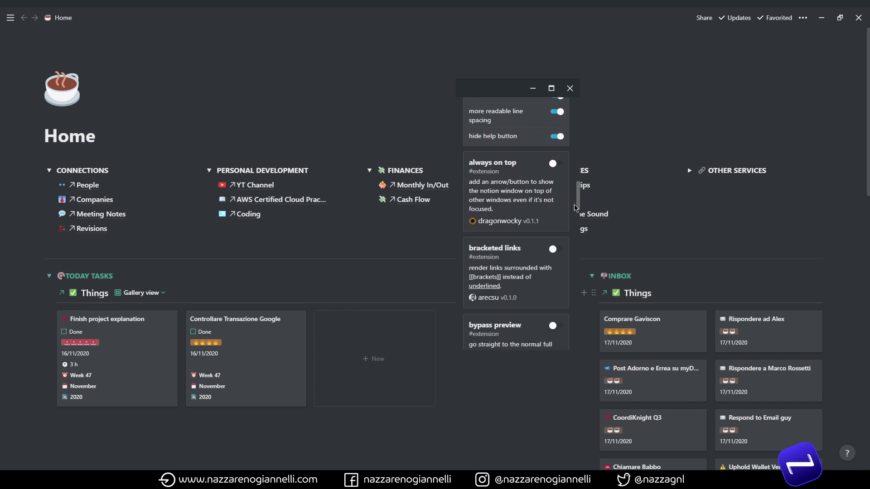
Step: Switch on always on top, then browse the extensions list down to emoji sets and focus mode
click(561, 165)
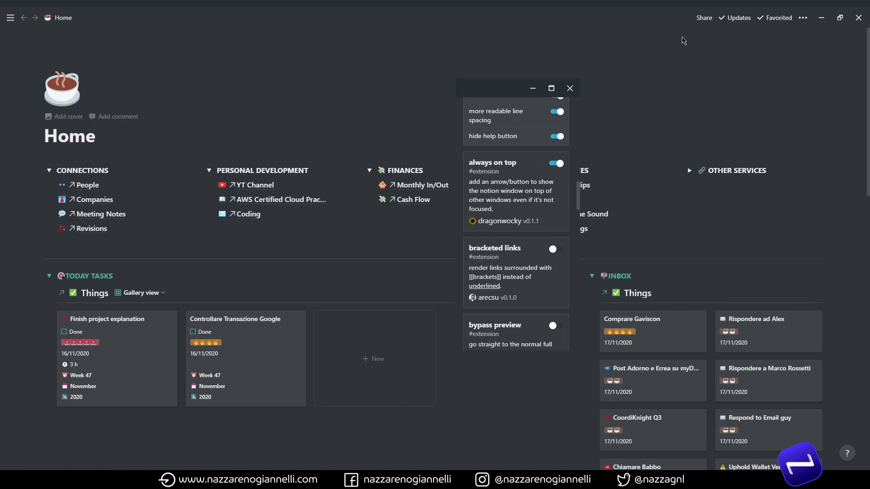
scroll(480, 117, down, 3)
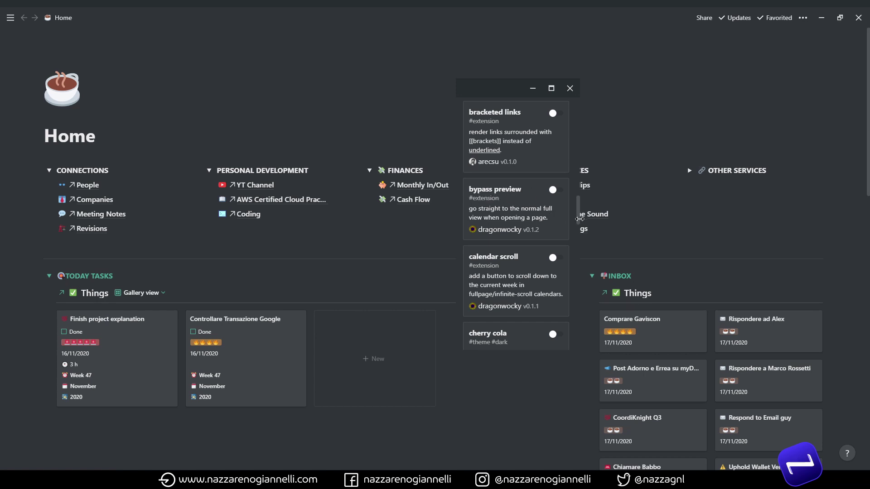
scroll(544, 204, down, 2)
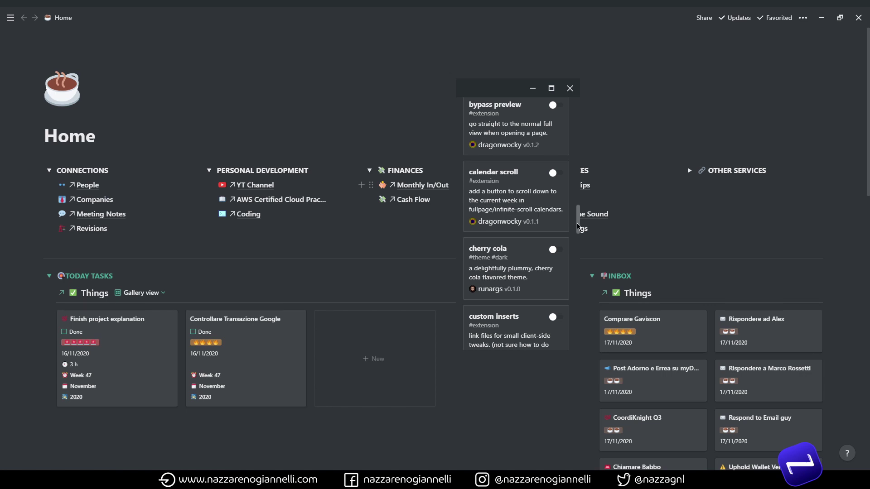
drag(577, 223, 579, 239)
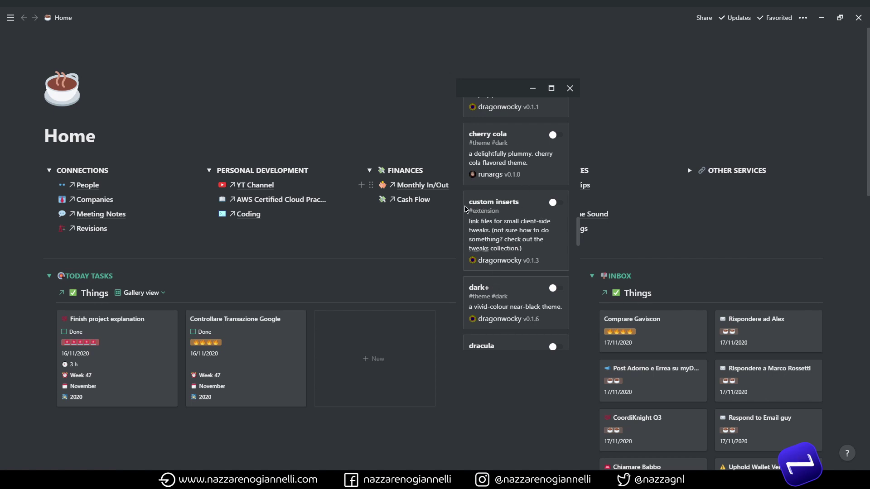
scroll(575, 202, up, 2)
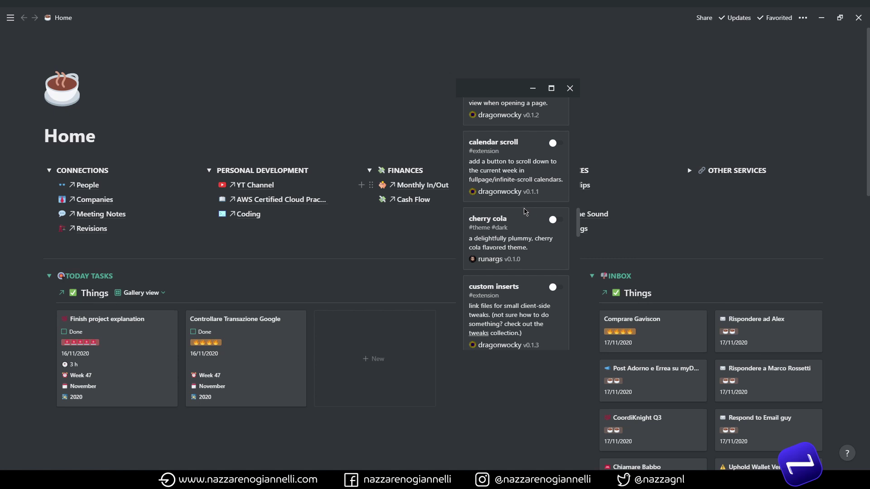
scroll(535, 199, down, 5)
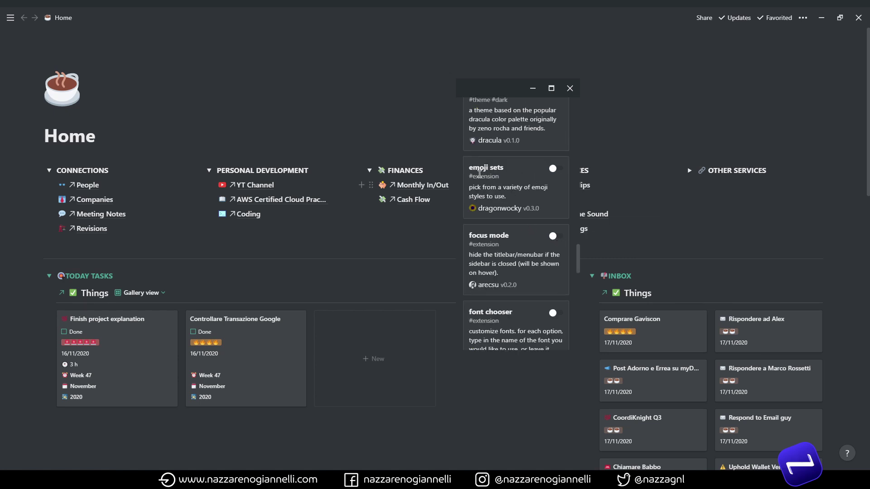
click(551, 171)
click(516, 234)
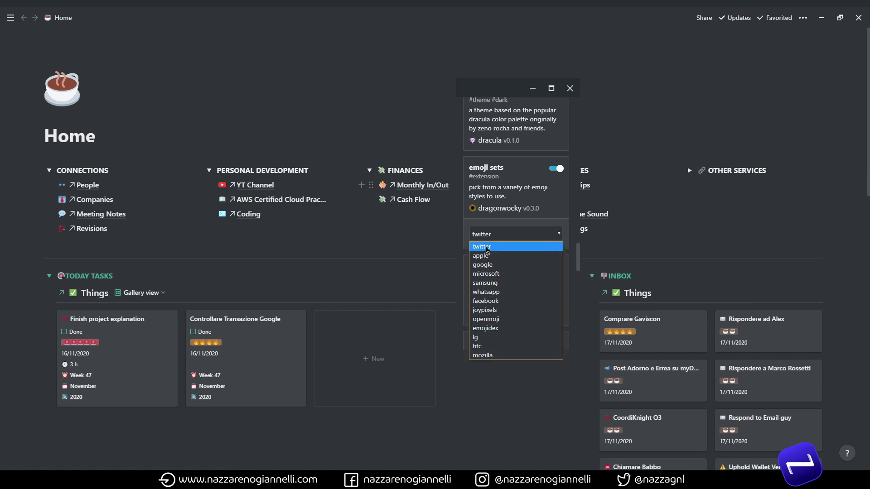
click(556, 169)
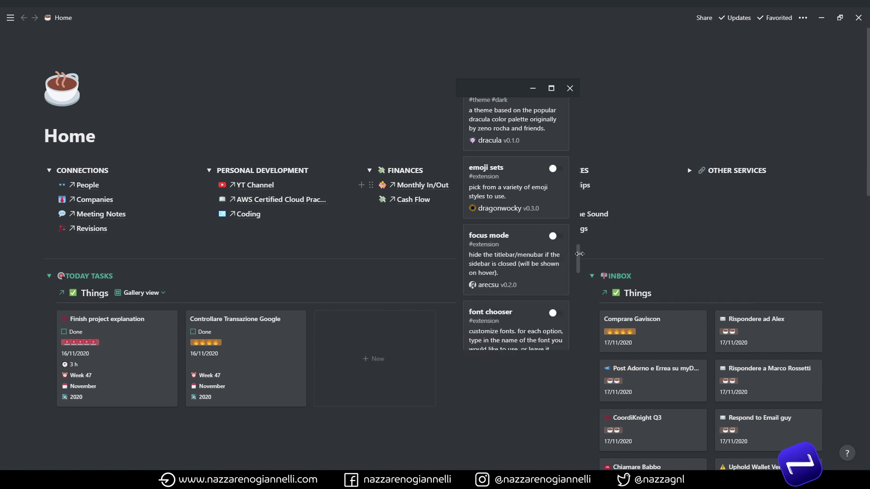
scroll(531, 240, down, 2)
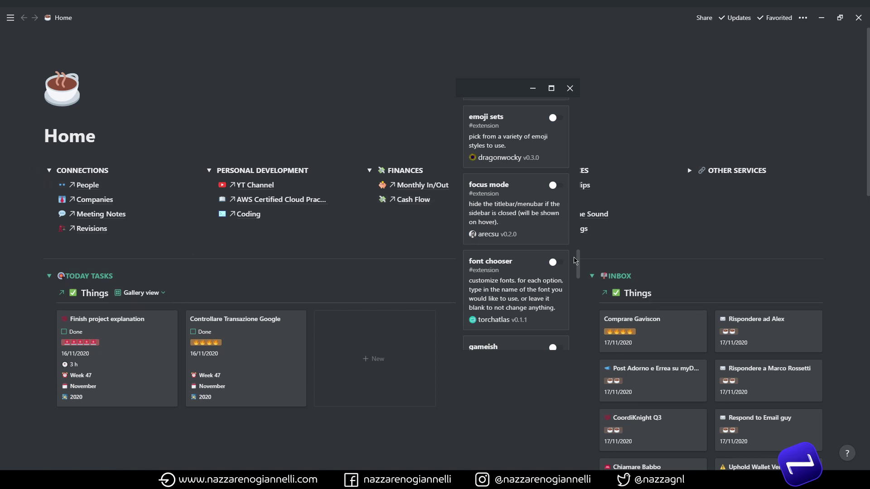
scroll(579, 271, down, 2)
scroll(565, 258, down, 5)
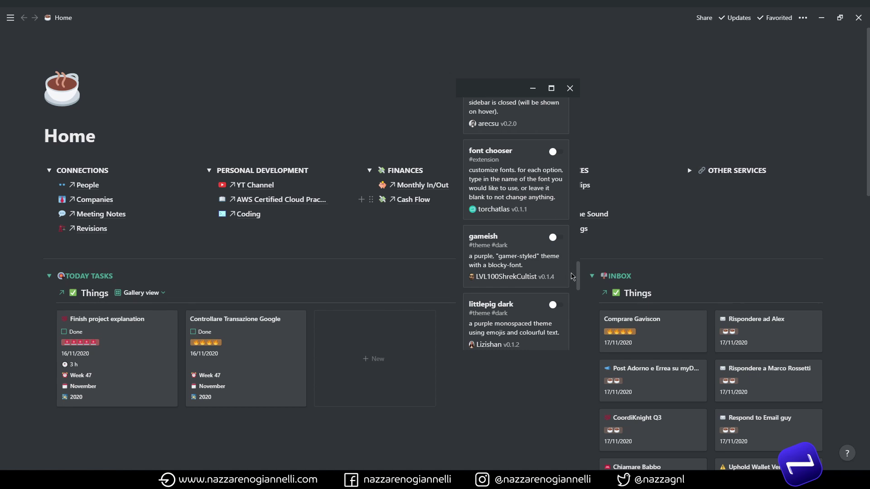
drag(579, 278, 577, 326)
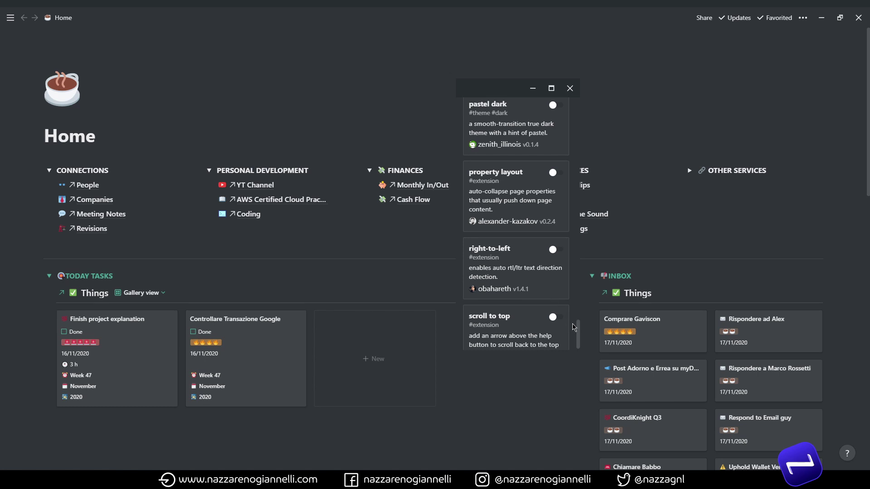
Step: Toggle on the scroll to top and weekly view extensions in the enhancer's extension list
drag(578, 330, 577, 354)
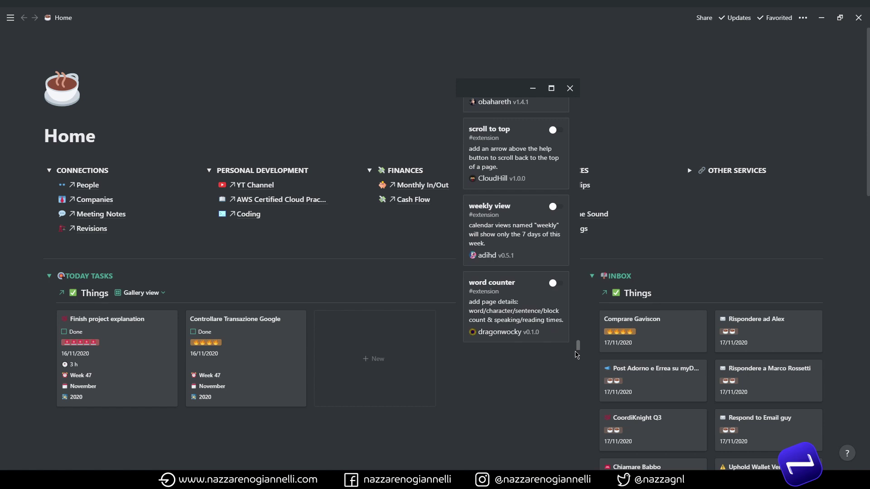
click(555, 131)
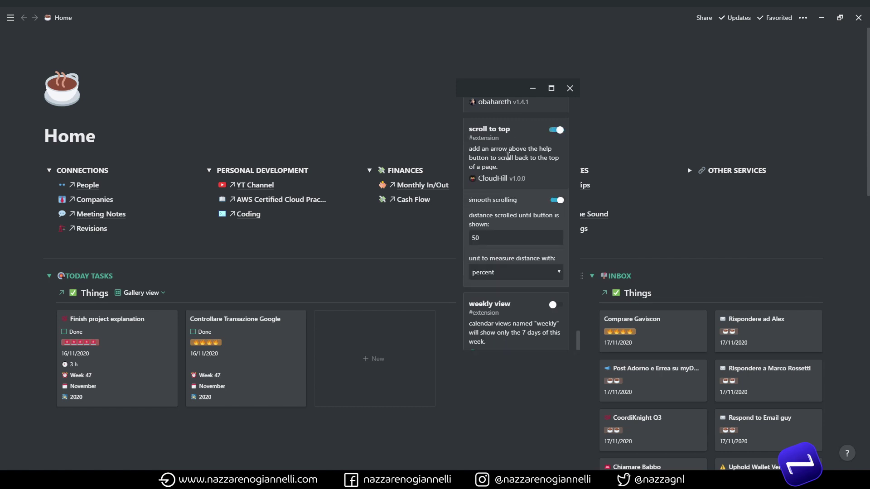
scroll(546, 144, down, 2)
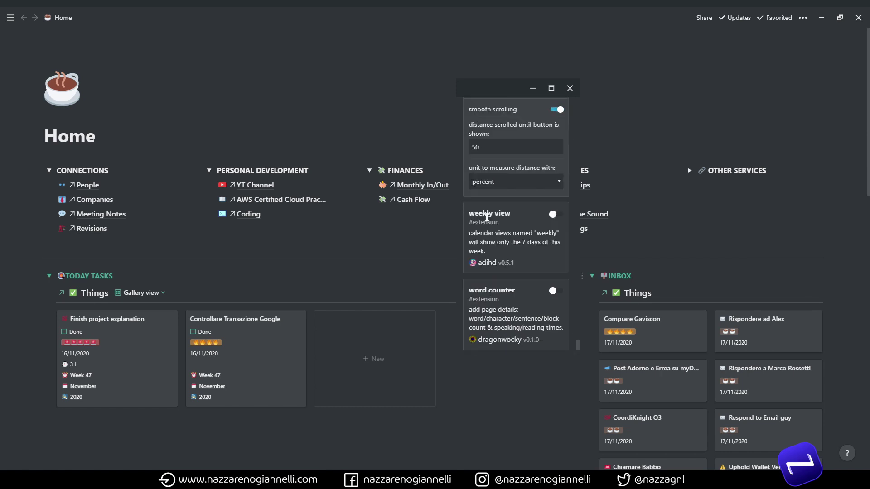
click(556, 215)
scroll(536, 258, down, 1)
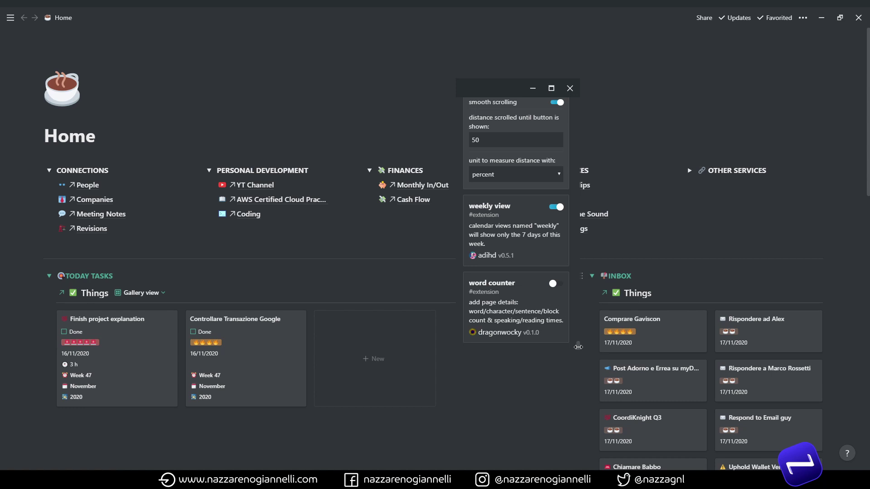
Step: Enable the emoji sets extension with the google emoji style
drag(576, 348, 583, 232)
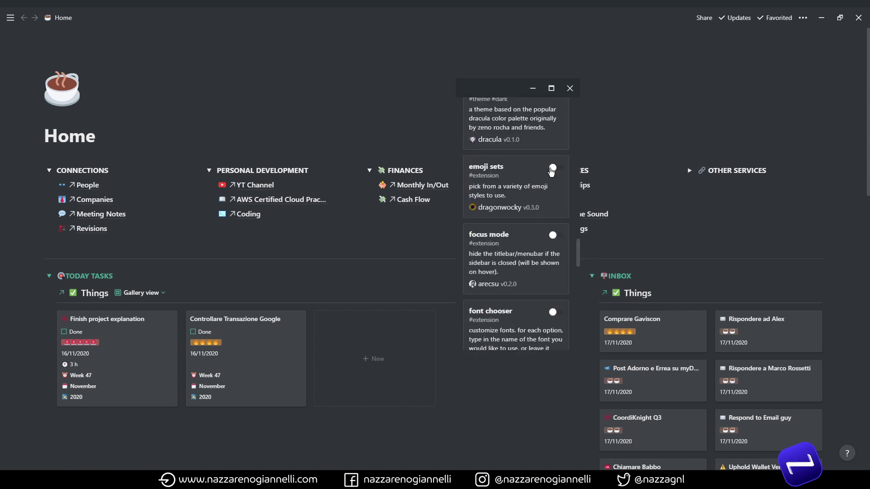
click(555, 168)
click(533, 234)
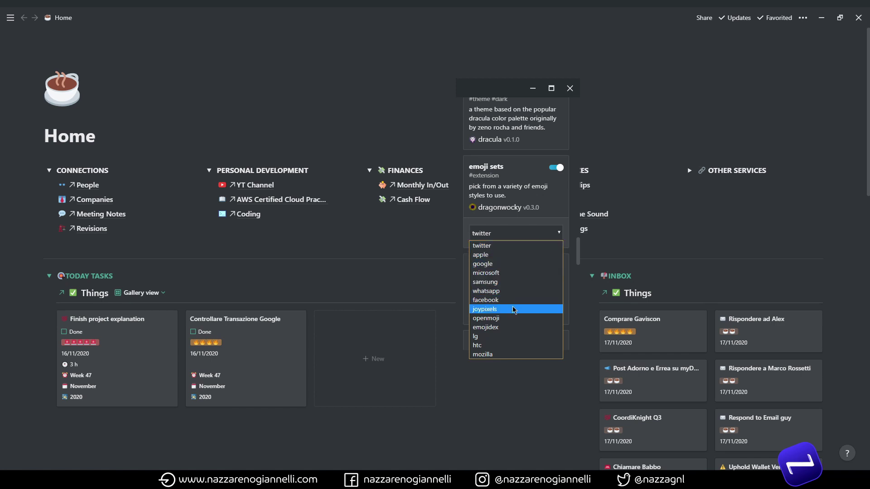
click(501, 264)
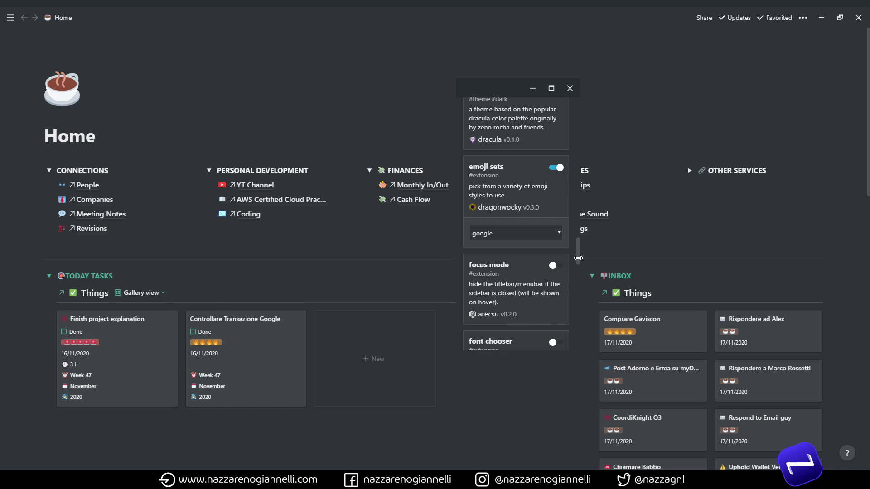
Step: Switch on the dracula theme in the enhancer menu
mouse_move(577, 258)
mouse_down()
mouse_move(578, 317)
mouse_move(579, 252)
mouse_up()
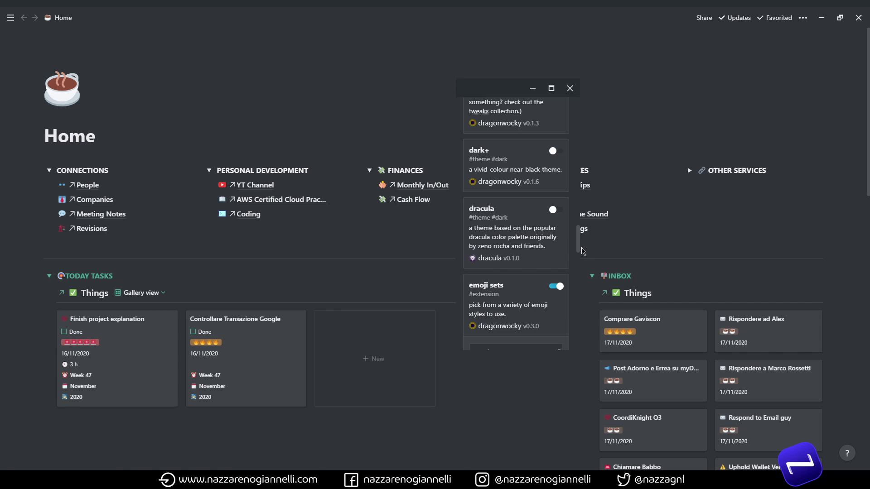
click(556, 212)
drag(578, 244, 586, 117)
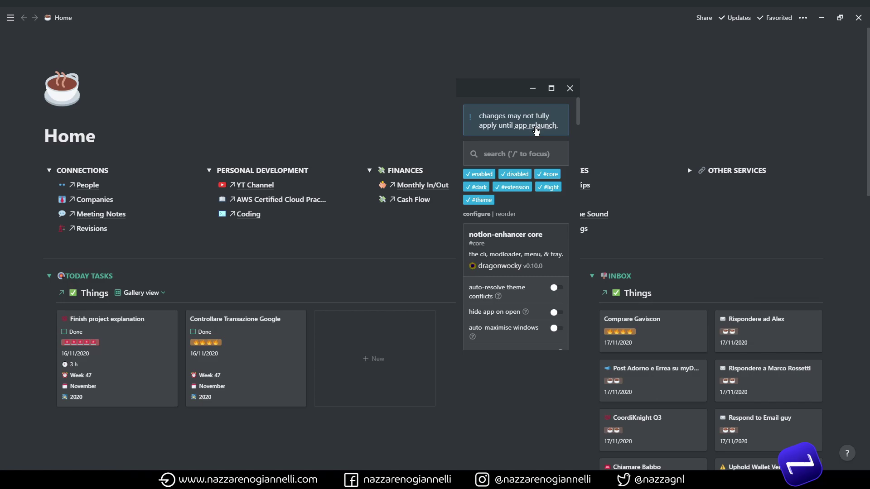
Step: Relaunch Notion to apply the dracula theme and Google emojis, then maximize its window
click(536, 130)
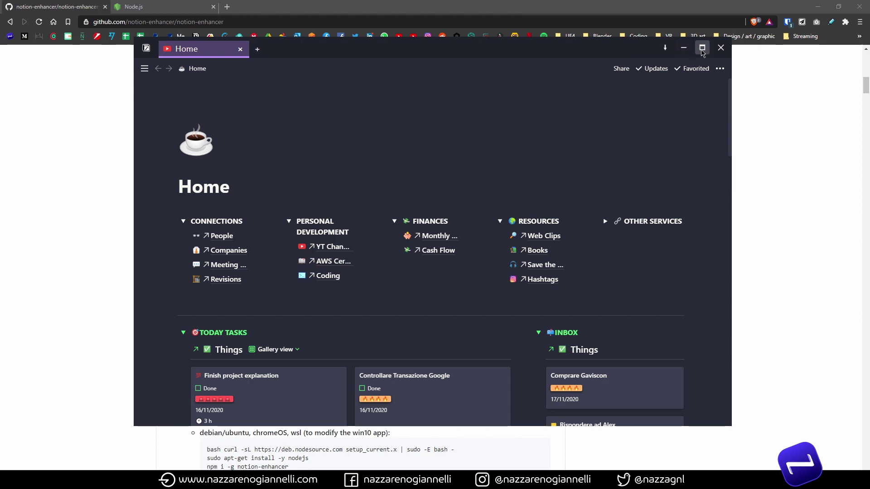
click(702, 51)
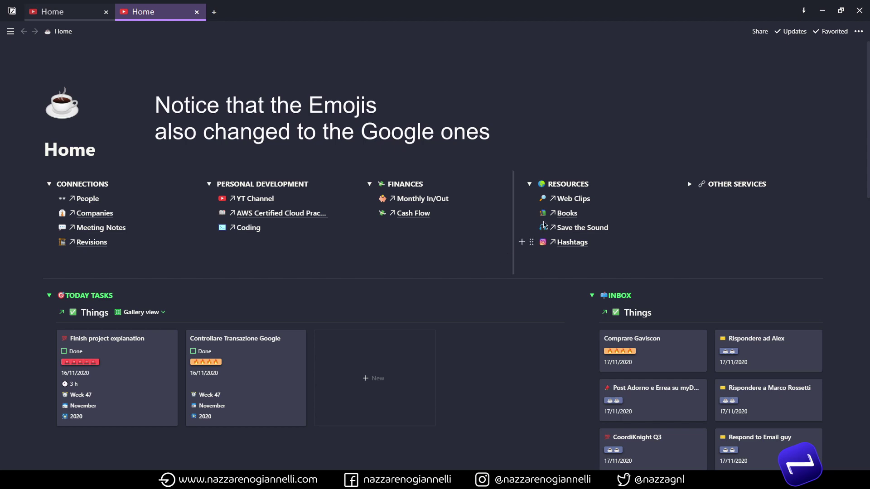
Step: Open the Web Clips page under Resources in the second tab, checking the Home tab in between
click(573, 200)
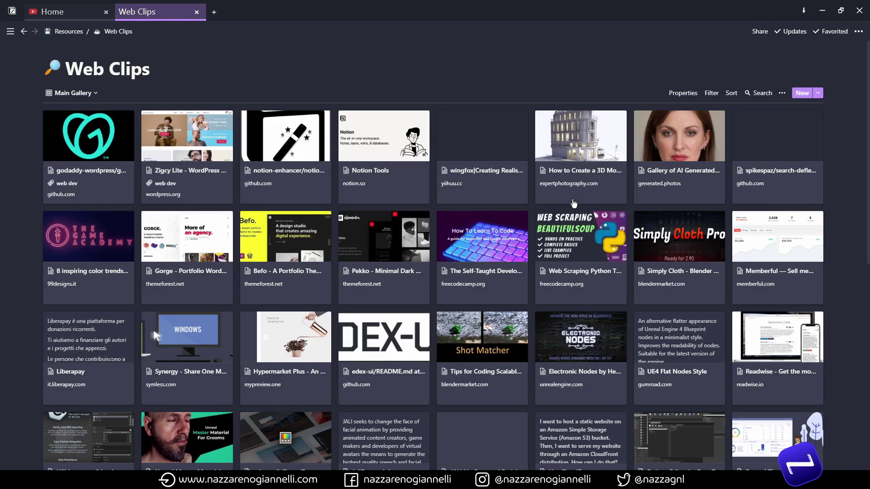
click(75, 11)
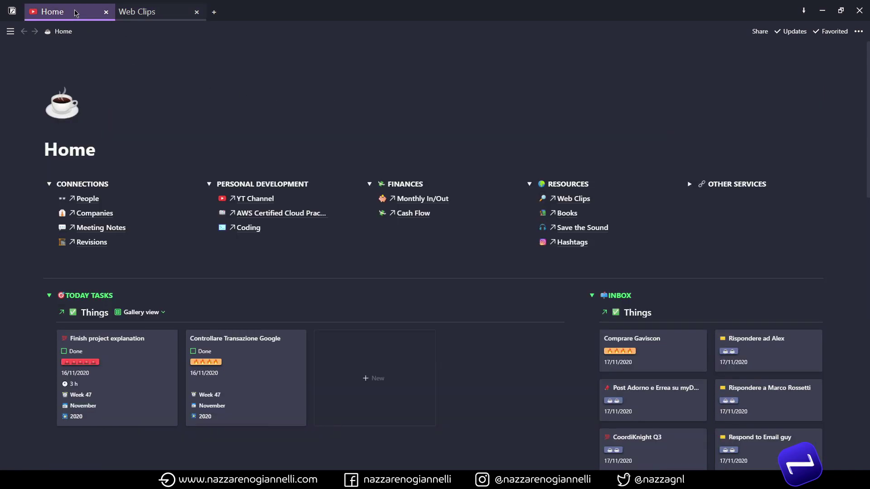
click(184, 18)
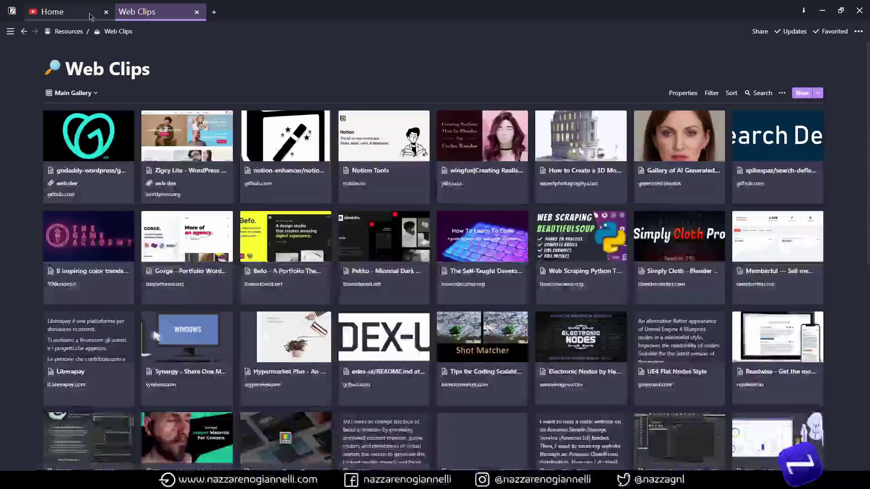
Step: Go back to the Home tab and scroll down to the Daily Habits and YouTube Videos sections
scroll(305, 148, down, 1)
scroll(306, 148, down, 2)
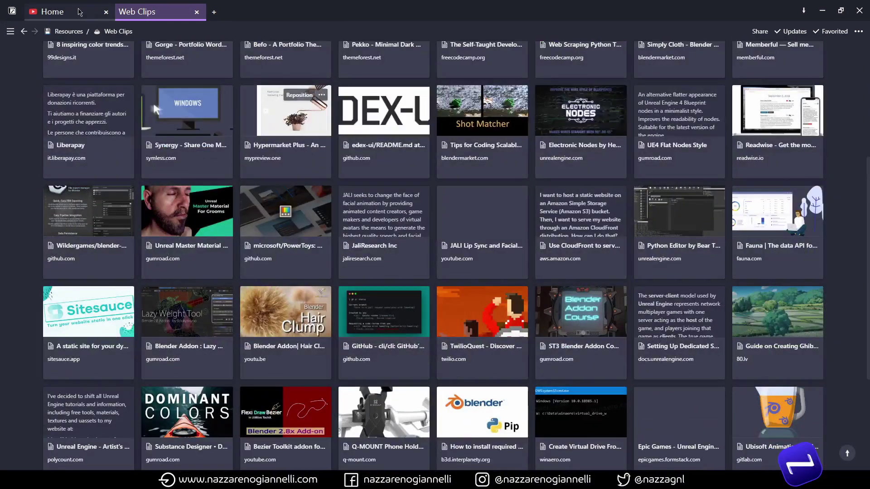
click(75, 11)
scroll(404, 156, down, 5)
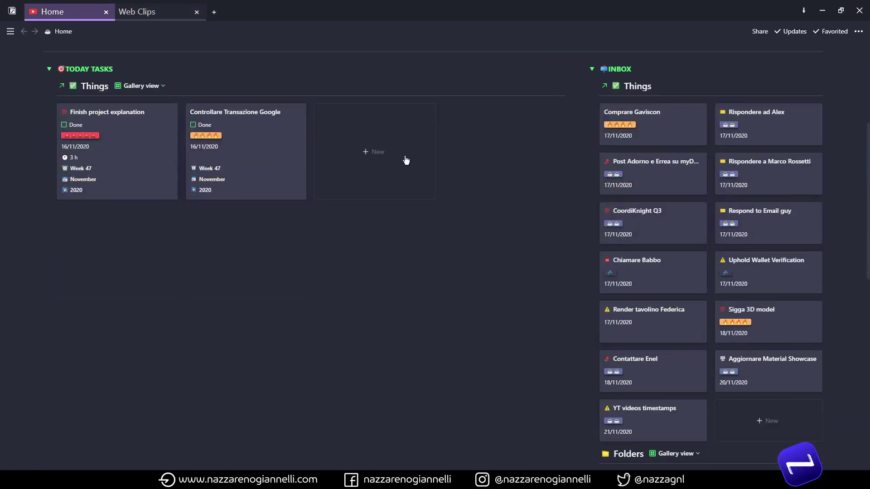
scroll(406, 159, down, 6)
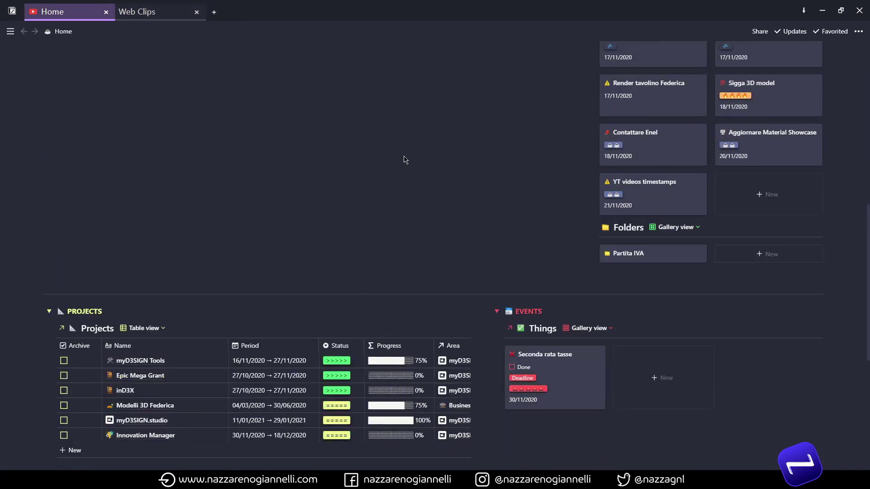
scroll(406, 159, up, 10)
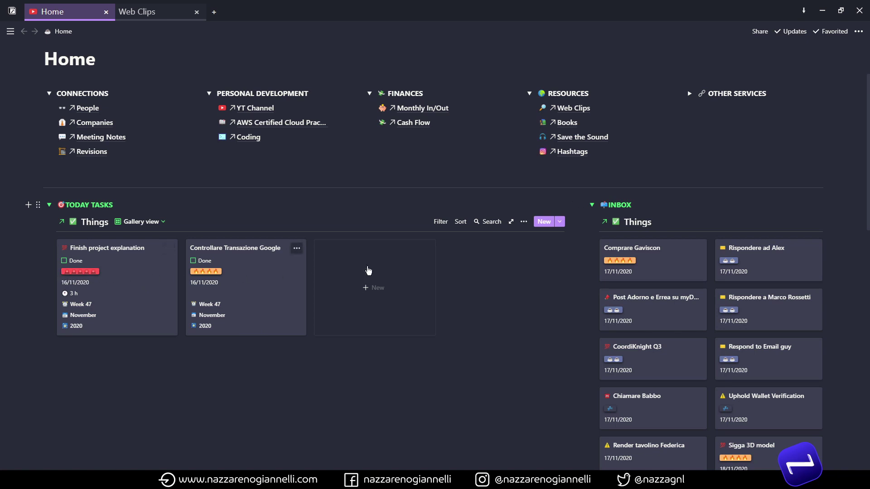
scroll(457, 333, down, 2)
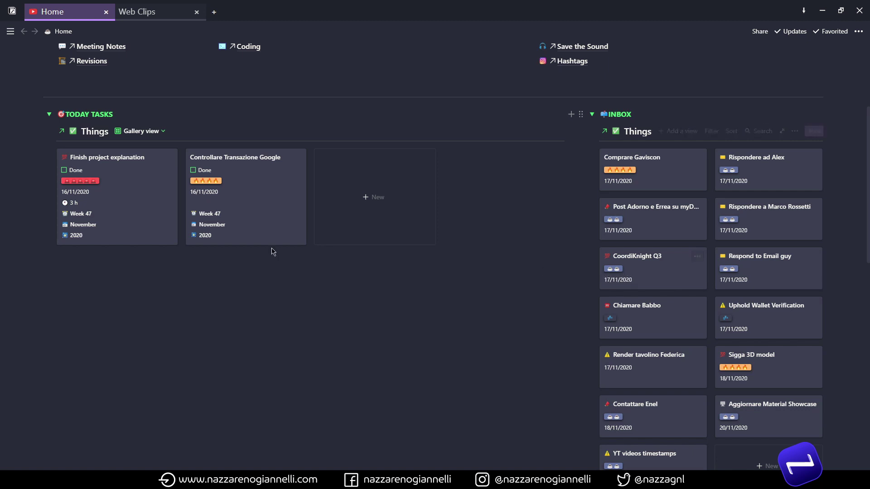
scroll(514, 311, down, 10)
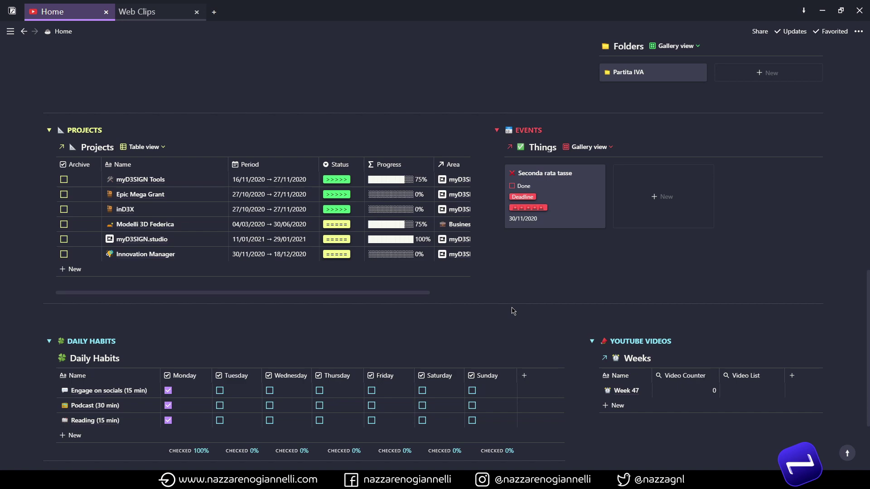
scroll(513, 311, down, 3)
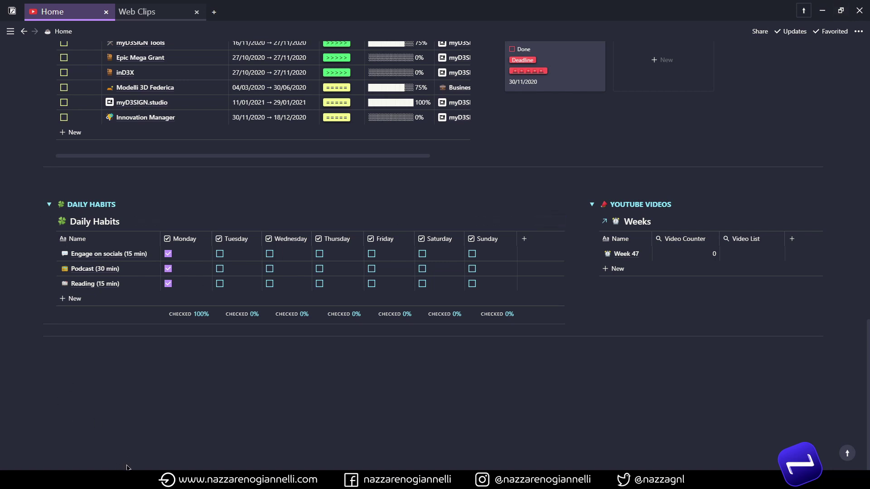
click(841, 10)
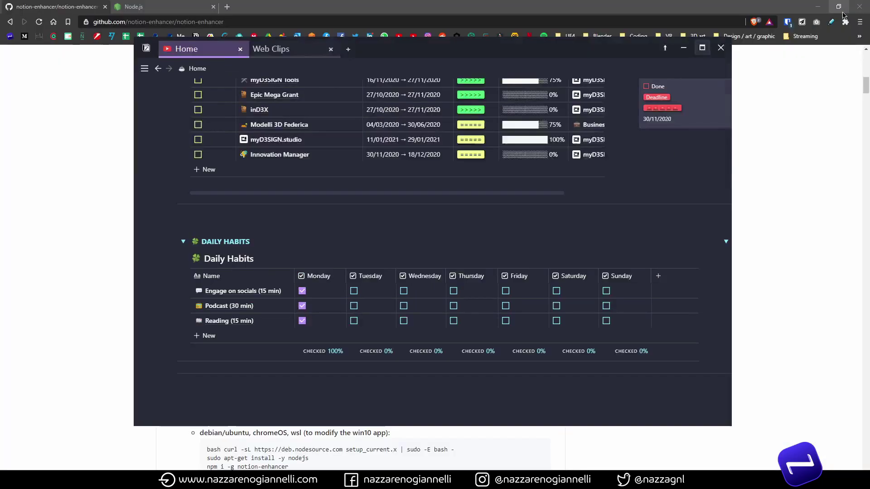
drag(373, 87, 416, 78)
drag(537, 132, 550, 113)
drag(481, 83, 430, 80)
click(833, 113)
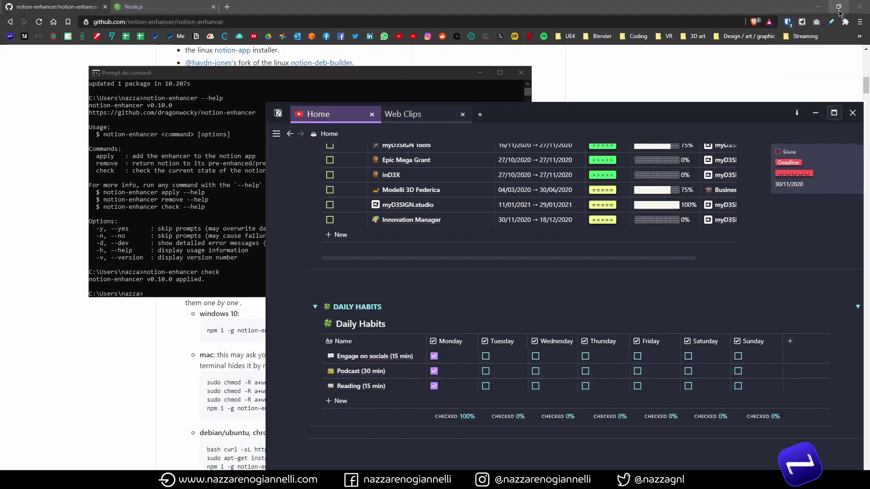
click(841, 11)
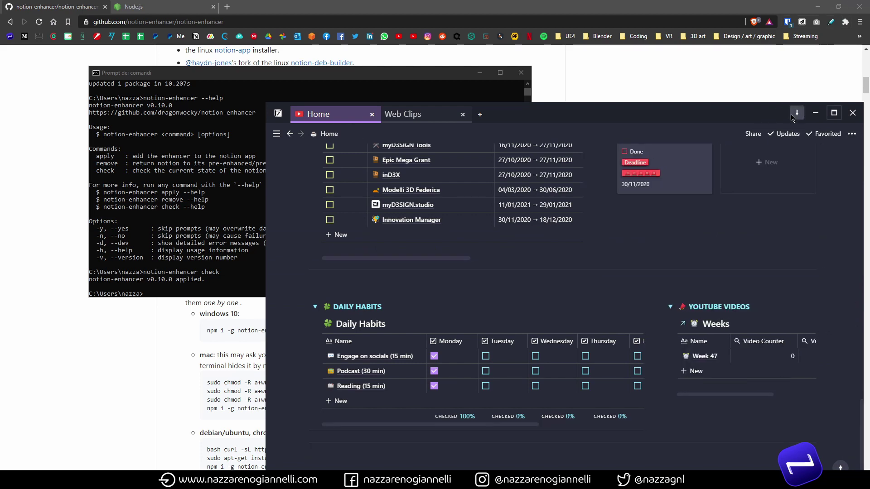
click(443, 87)
click(563, 114)
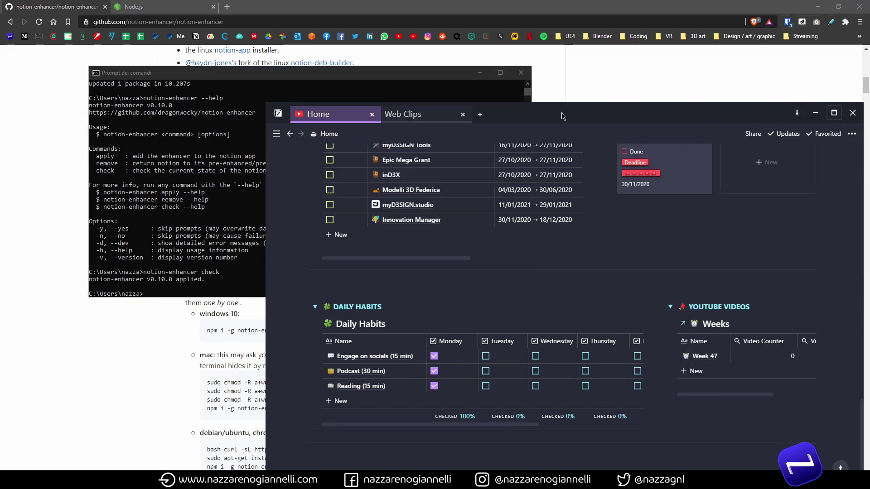
click(419, 75)
click(563, 110)
click(834, 113)
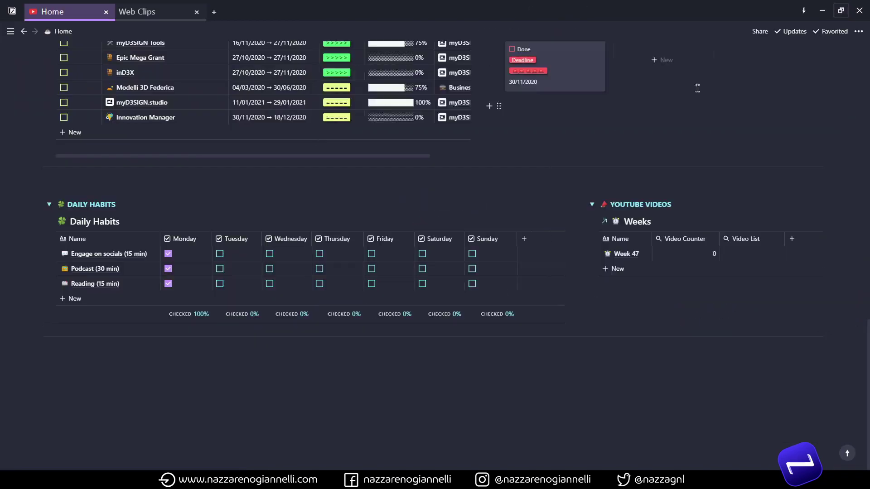
click(848, 455)
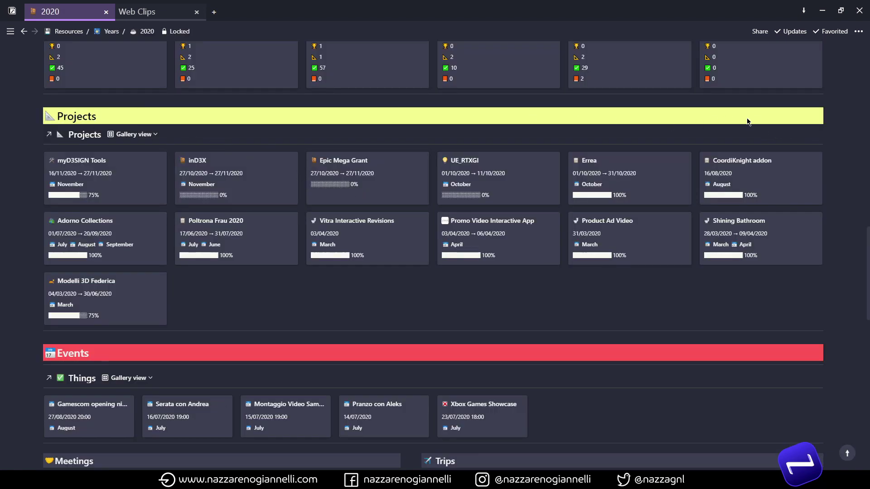
mouse_move(54, 108)
scroll(314, 271, up, 1)
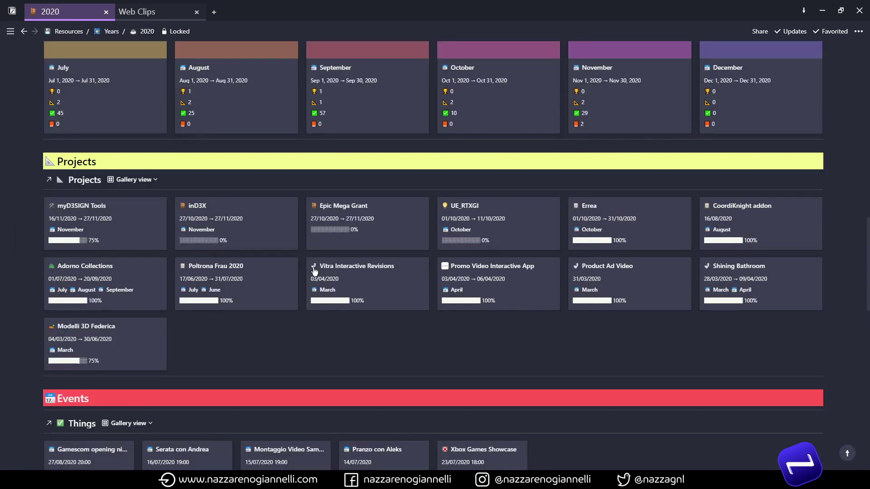
scroll(314, 270, down, 1)
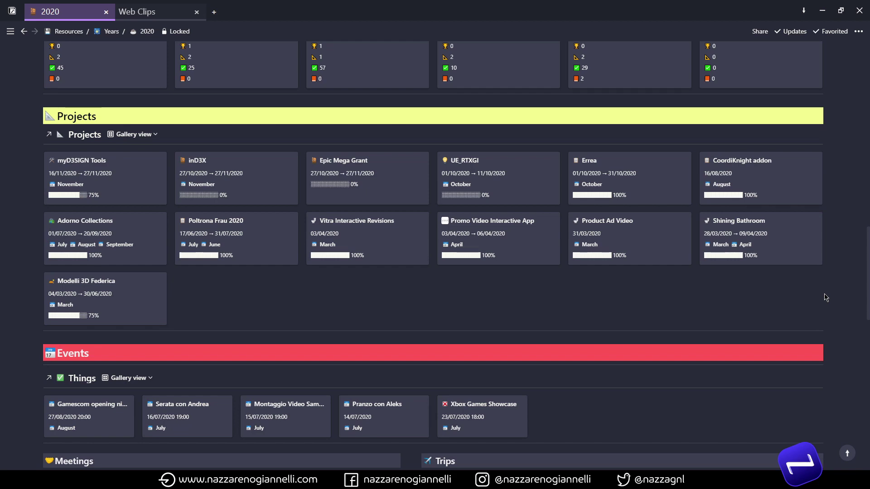
click(848, 454)
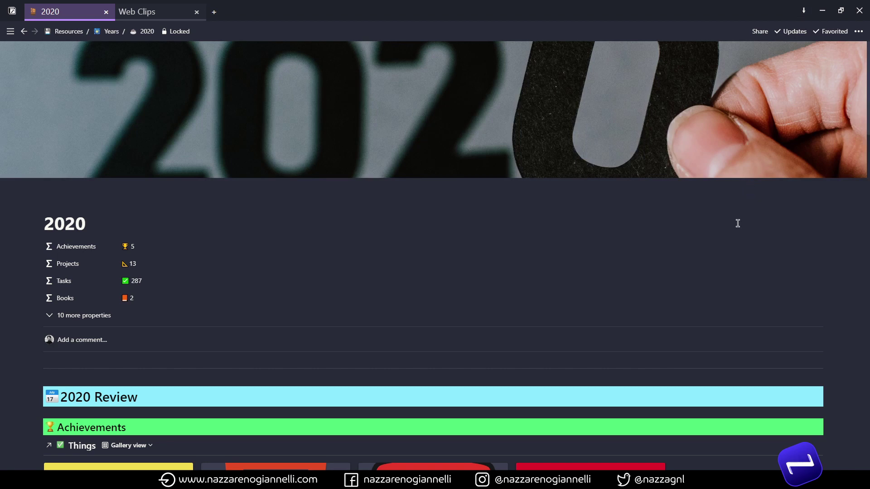
Step: Open the notion-enhancer menu and turn on the littlepig dark theme
click(287, 255)
scroll(786, 334, down, 3)
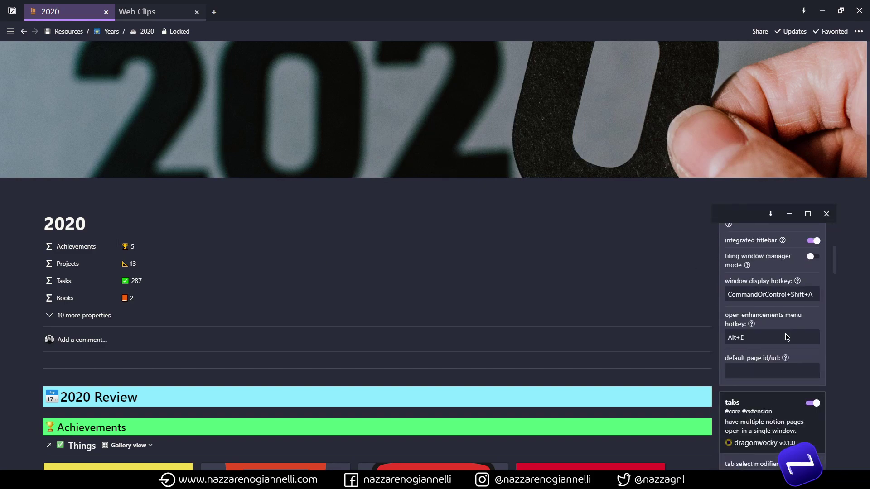
scroll(786, 333, down, 4)
scroll(786, 338, down, 10)
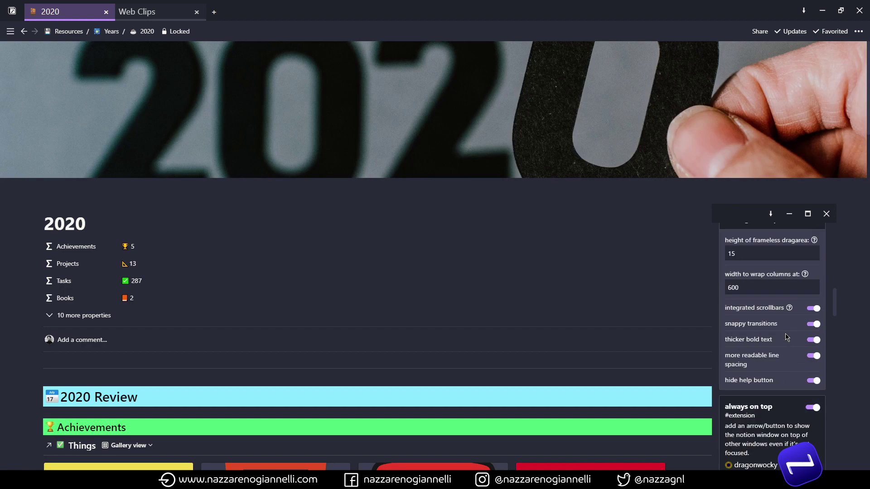
scroll(794, 382, down, 5)
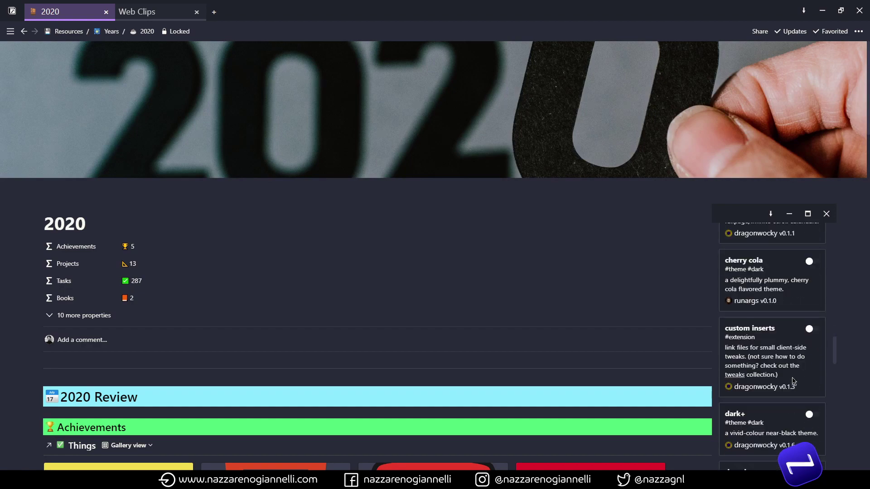
scroll(794, 381, down, 3)
scroll(793, 377, down, 4)
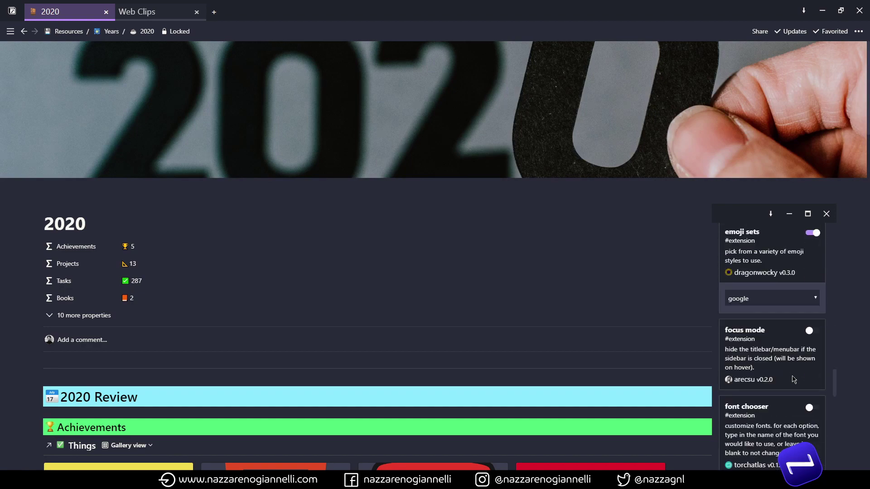
scroll(794, 380, down, 3)
scroll(793, 375, down, 2)
click(811, 340)
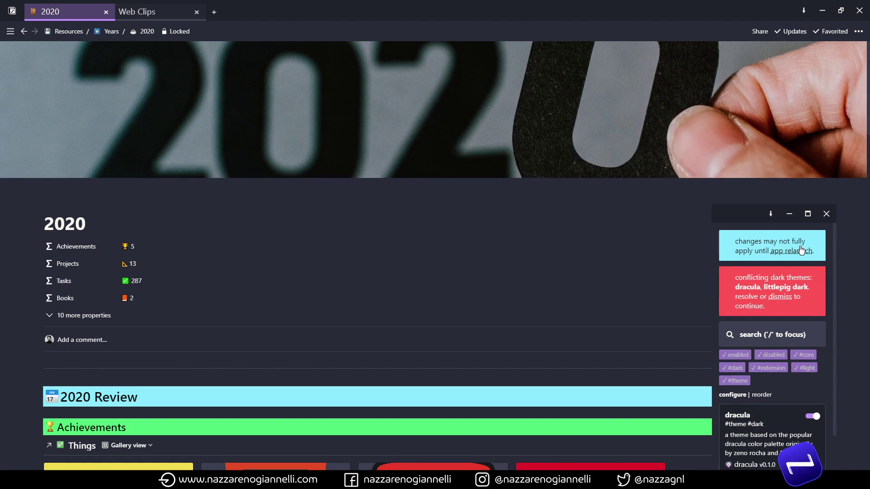
Step: Turn off the dracula theme and enable auto-resolve theme conflicts in core settings
scroll(783, 339, down, 2)
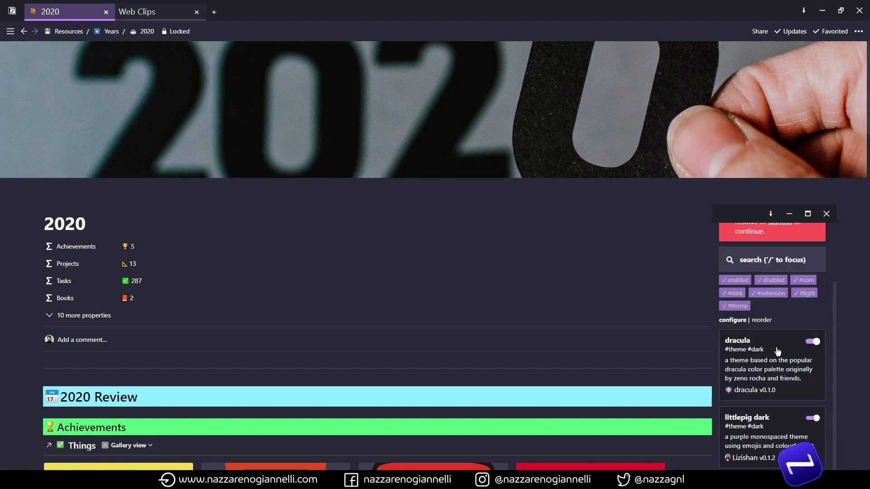
scroll(804, 347, up, 2)
scroll(804, 347, down, 2)
click(813, 342)
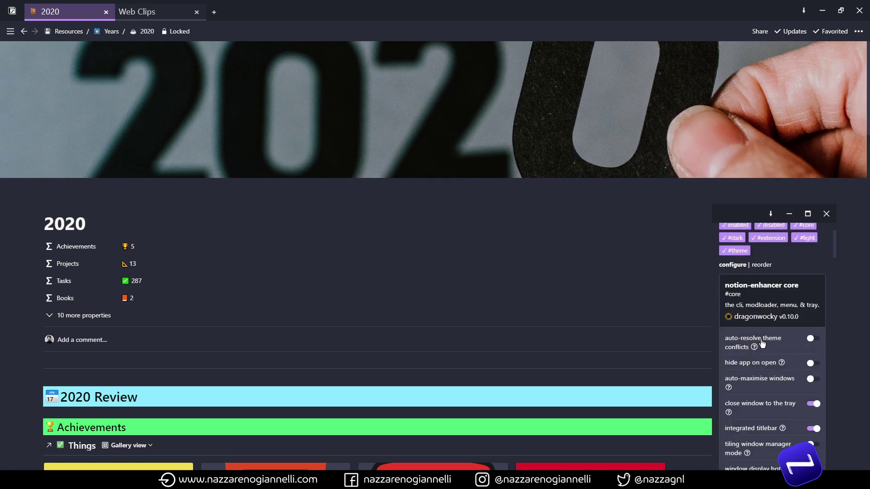
click(807, 340)
scroll(779, 255, up, 3)
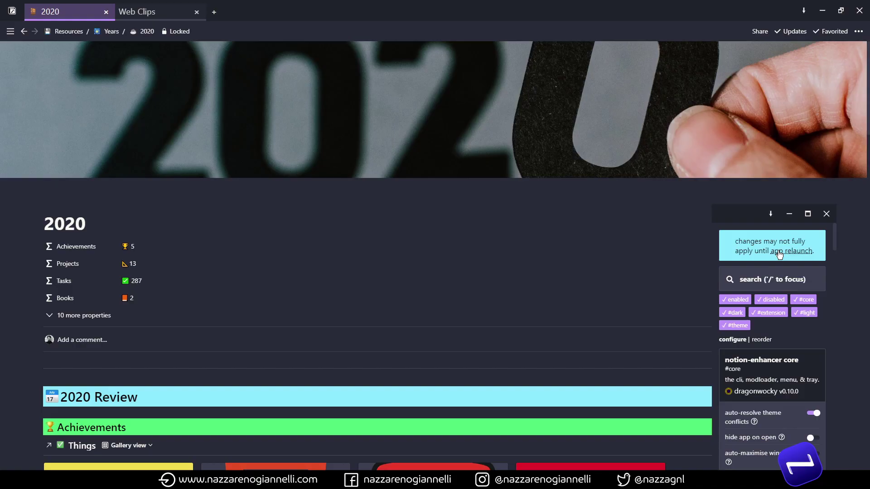
Step: Hide the Notion window, quit Notion, and bring Command Prompt into focus
key(alt+Tab)
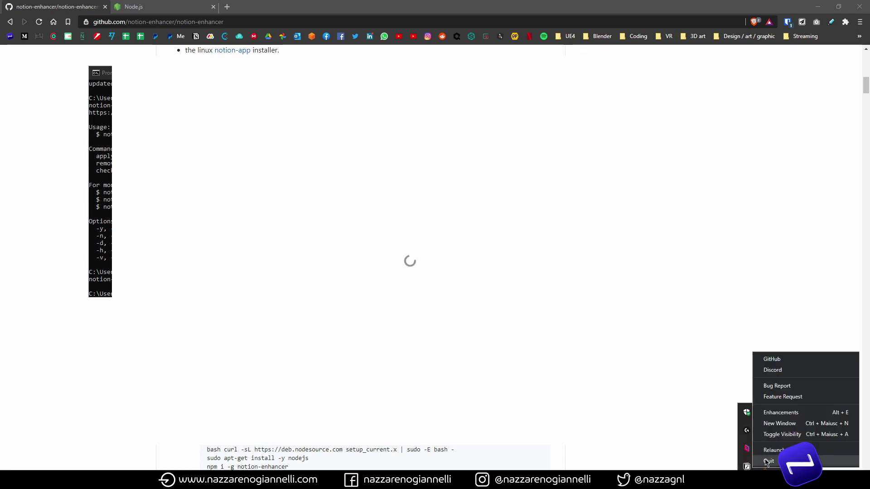
click(807, 461)
click(509, 270)
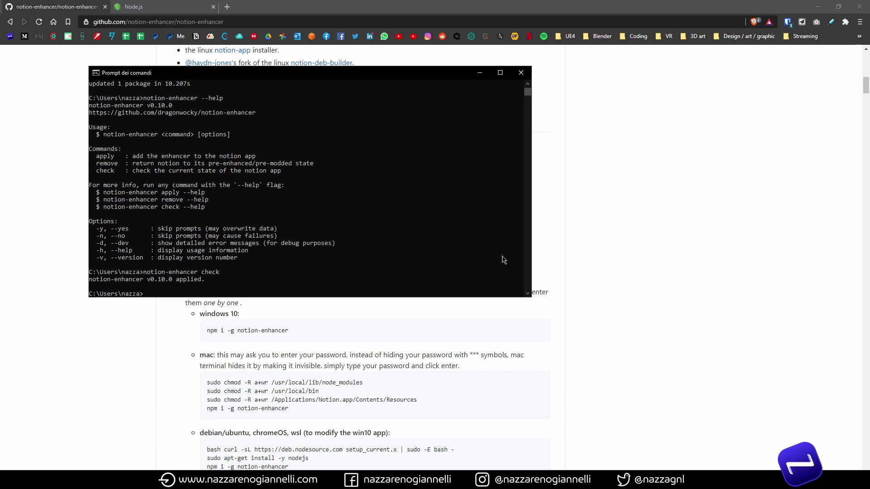
click(369, 388)
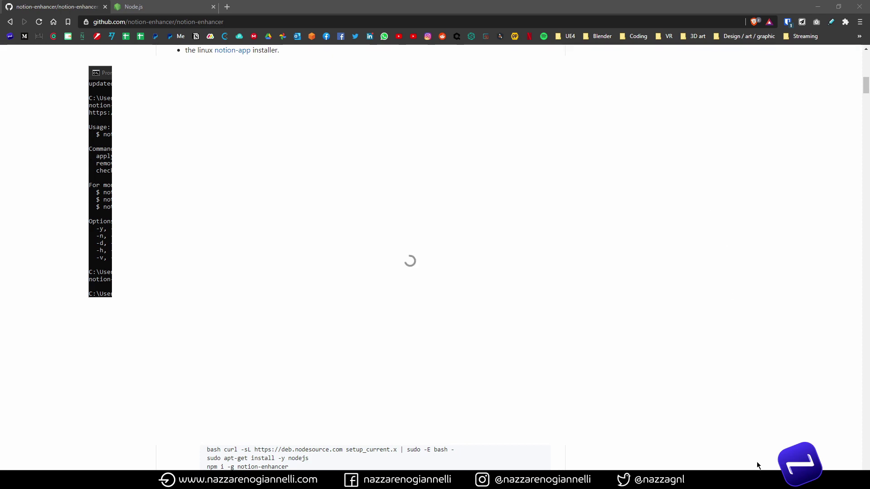
Step: Quit the lingering Notion instance from the hidden tray icons
click(766, 482)
right_click(765, 466)
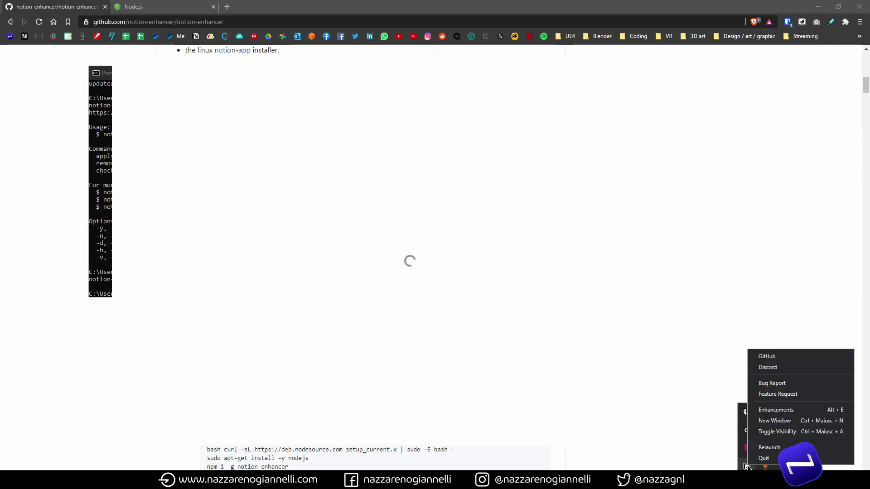
click(763, 462)
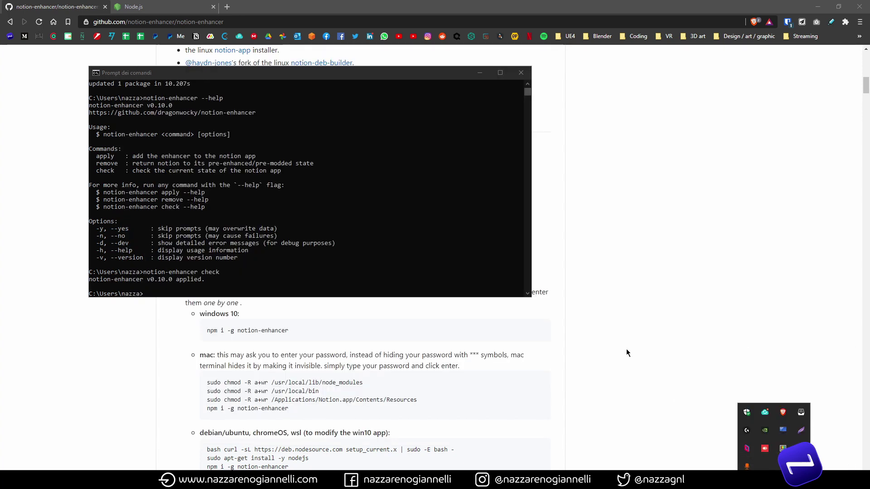
Step: Run 'notion-enhancer remove' and answer 'y' to delete the enhancer data folder
click(421, 138)
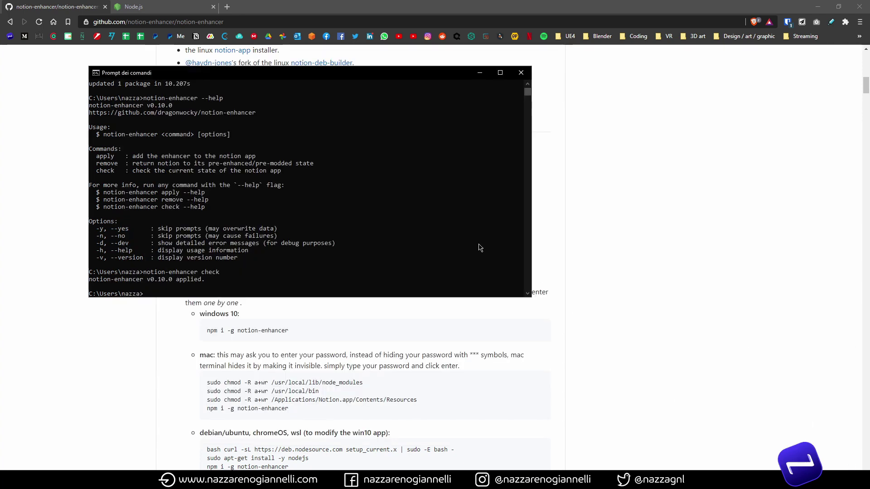
click(268, 294)
text(notion-enhancer remove)
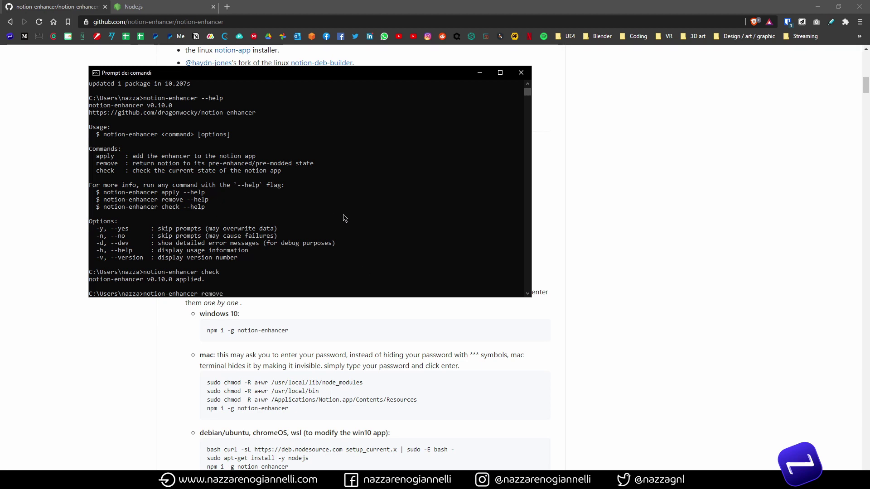
key(Return)
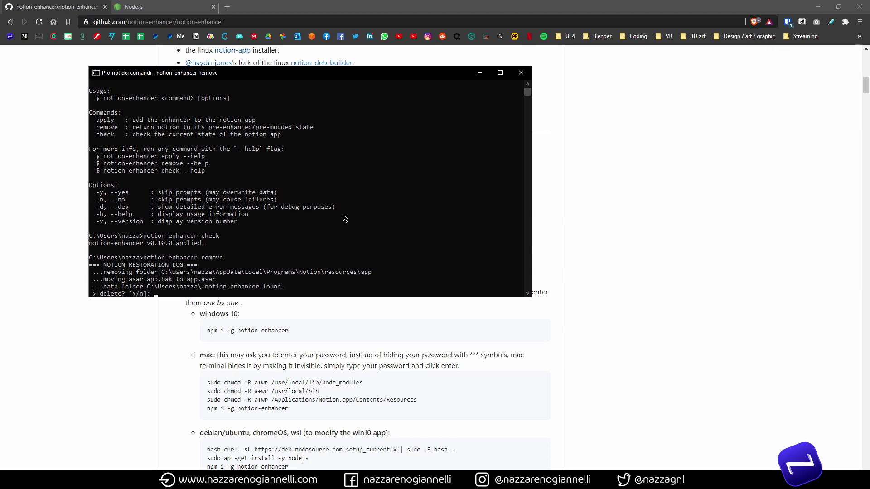
text(y)
key(Return)
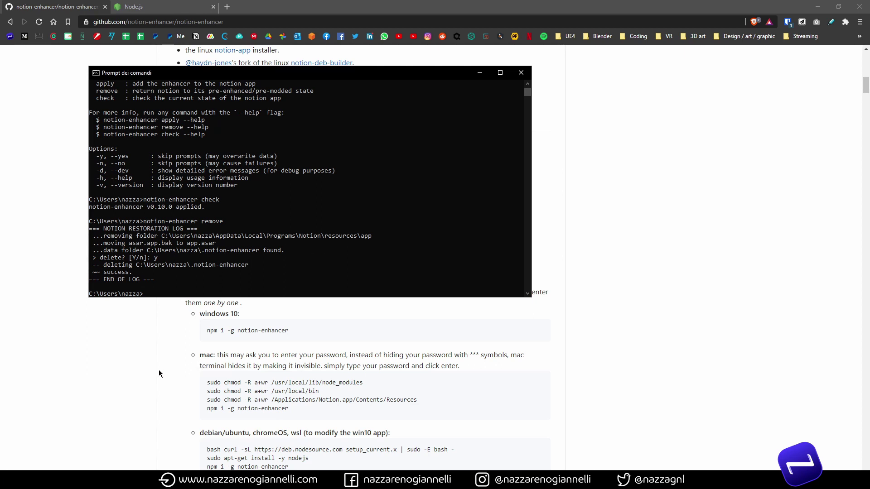
Step: Launch the plain Notion to check it, close it, and refocus the console
click(143, 433)
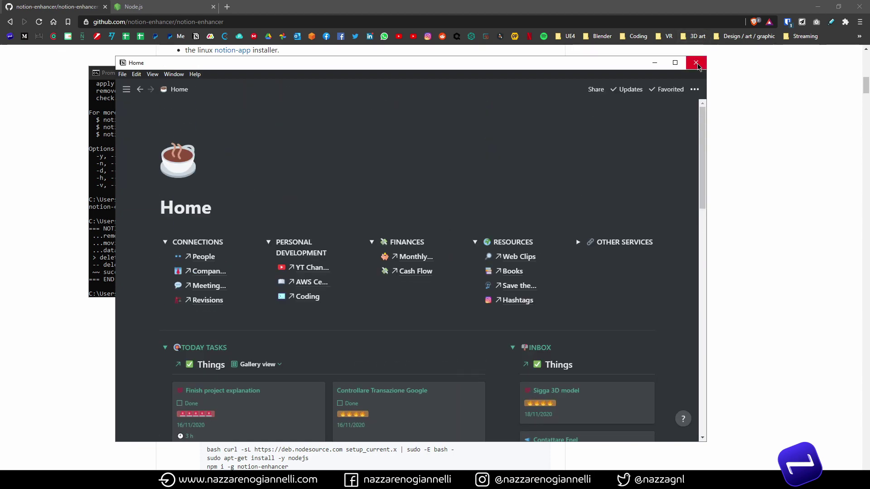
click(700, 64)
click(209, 294)
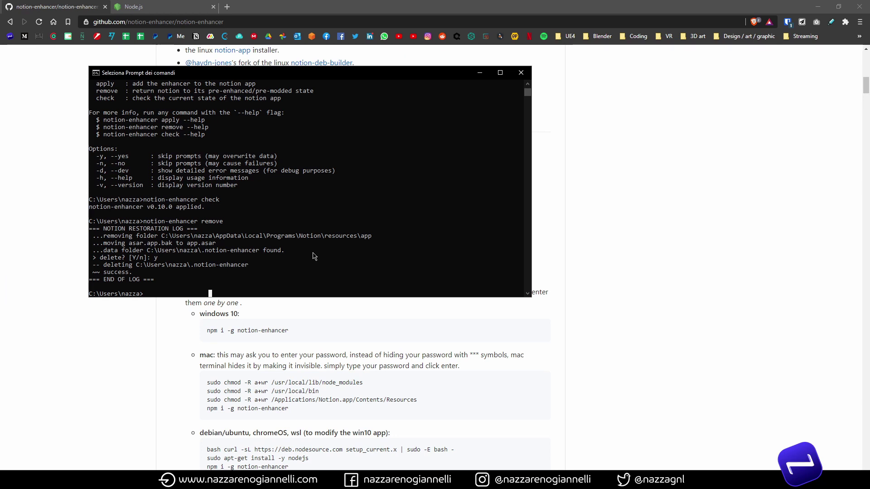
Step: Run 'notion-enhancer apply' and launch the freshly enhanced Notion from the taskbar
text(notion)
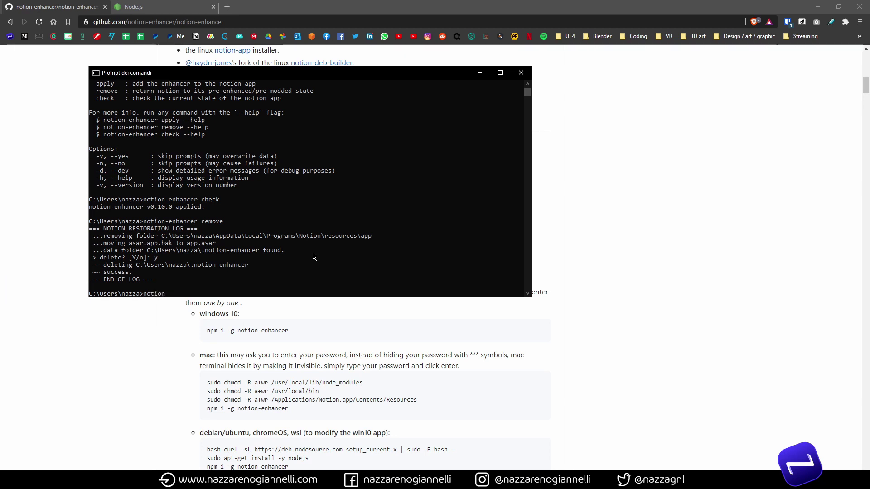
text(-enhancer apply)
key(Return)
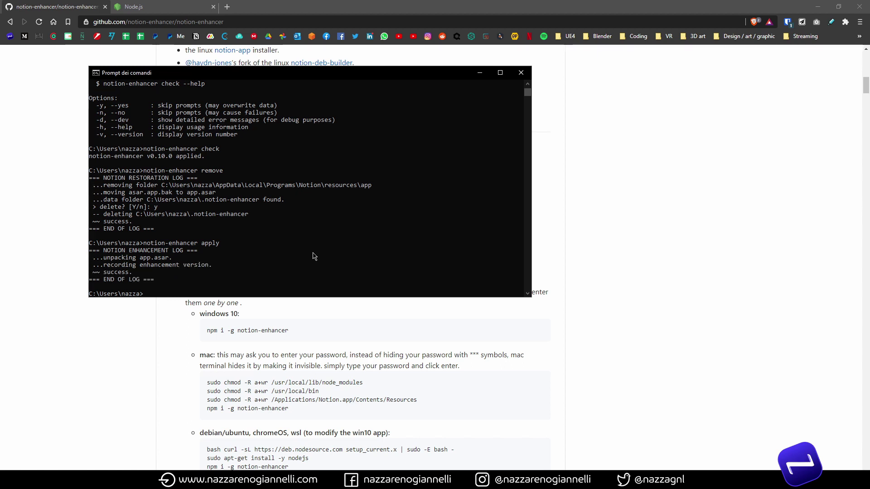
click(60, 480)
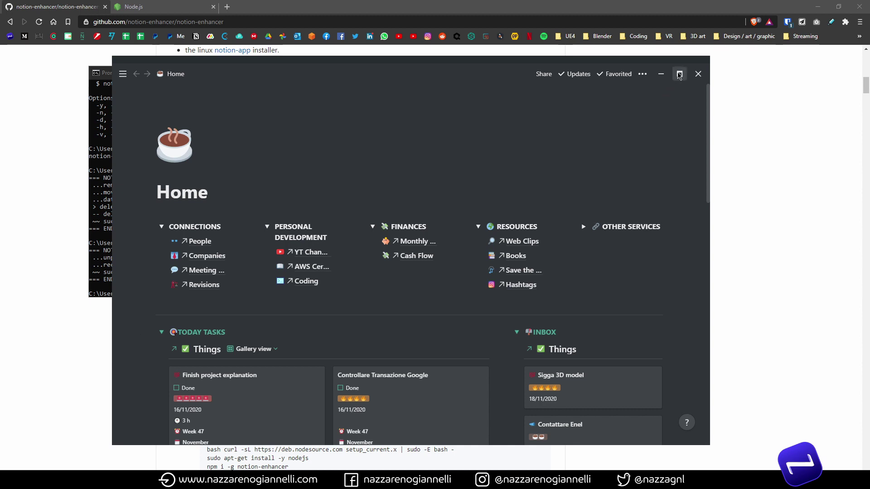
Step: Maximize the re-enhanced Notion window and scroll the Home page back to the top
click(680, 73)
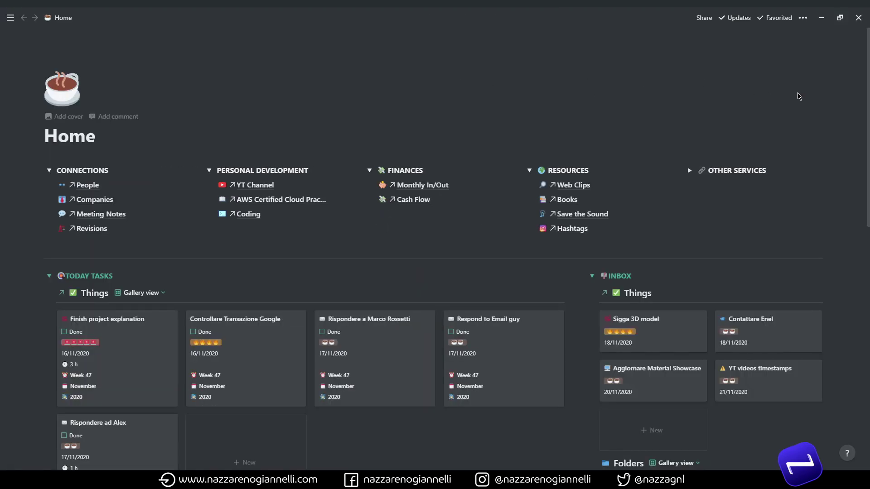
scroll(773, 143, down, 13)
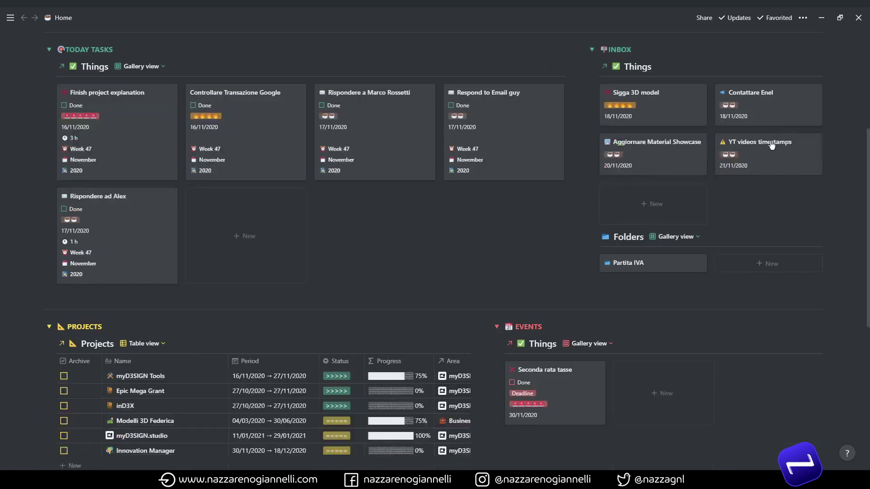
scroll(772, 145, up, 5)
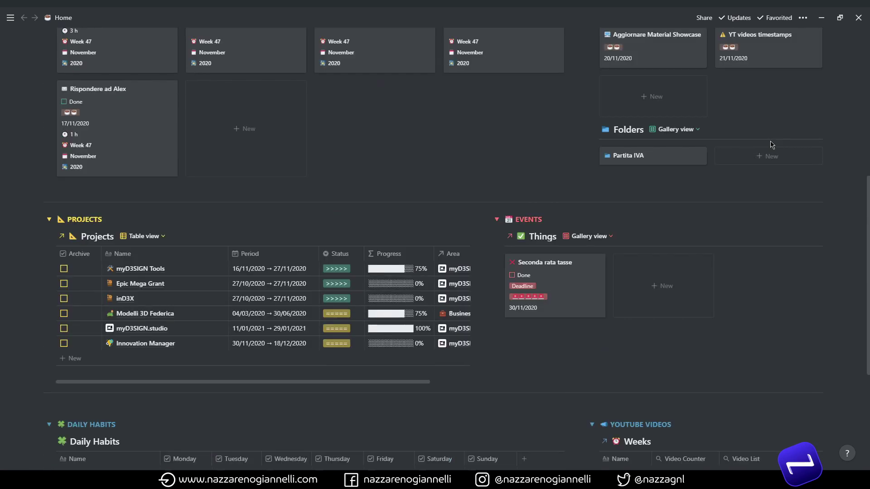
scroll(772, 144, up, 5)
scroll(772, 145, up, 3)
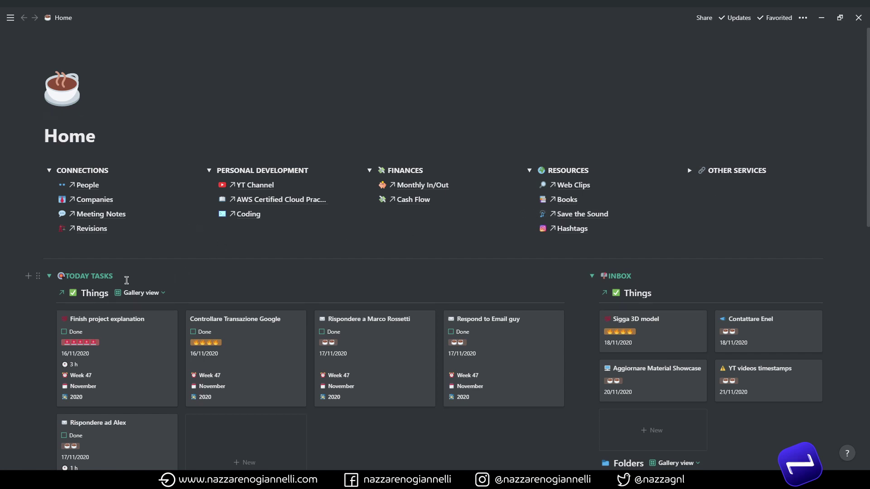
click(127, 276)
Step: Open the enhancer menu with Alt+E and enable always on top and bypass preview
key(alt+e)
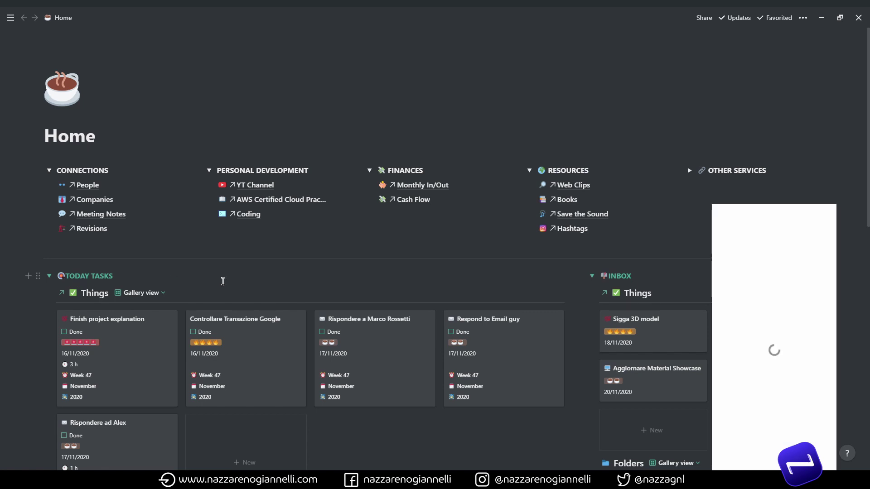
scroll(809, 338, down, 2)
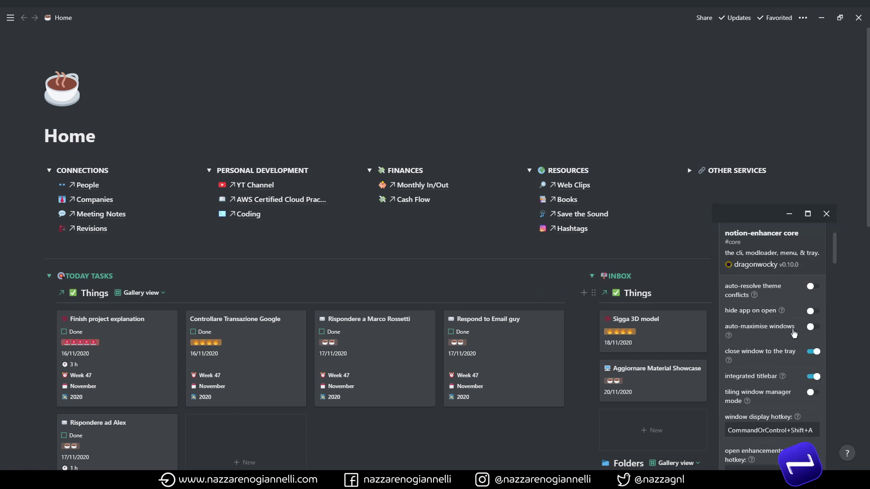
scroll(792, 397, down, 4)
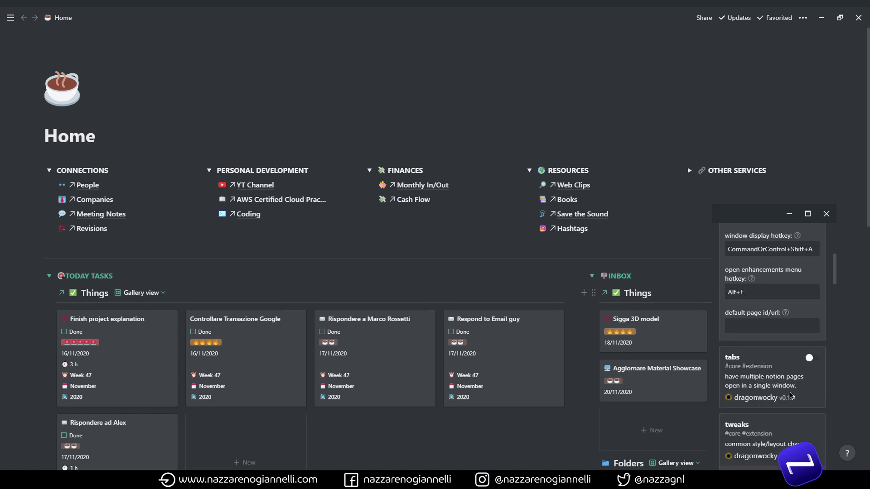
scroll(792, 397, down, 2)
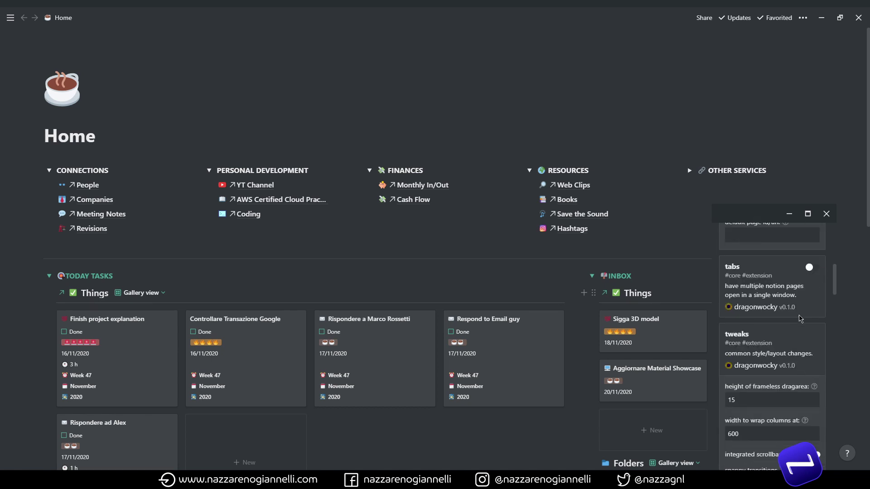
scroll(802, 317, down, 4)
scroll(789, 338, down, 2)
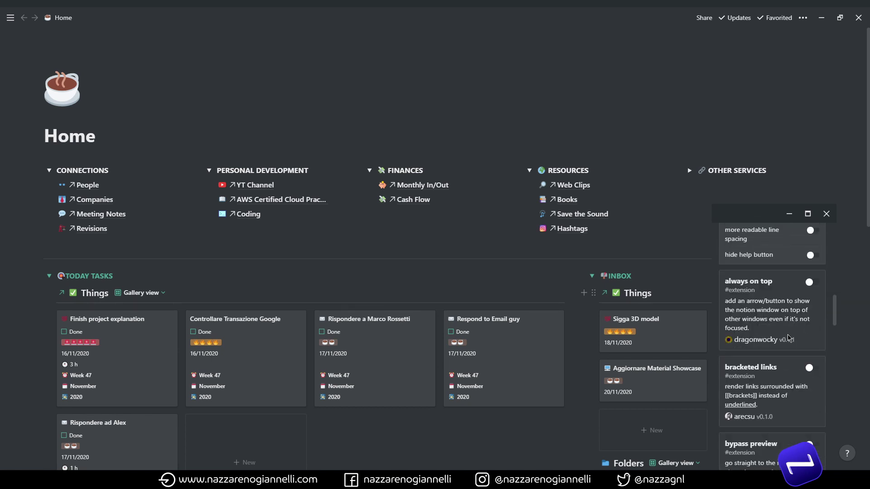
click(810, 283)
scroll(802, 317, down, 2)
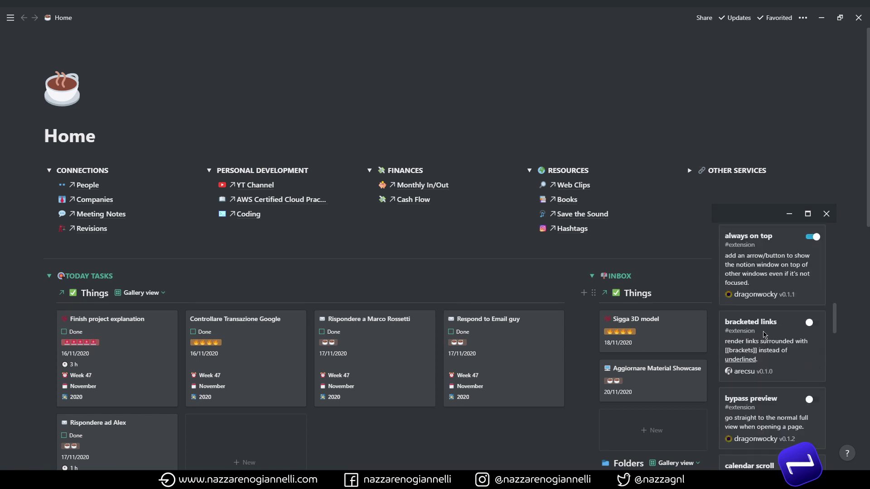
scroll(793, 374, down, 2)
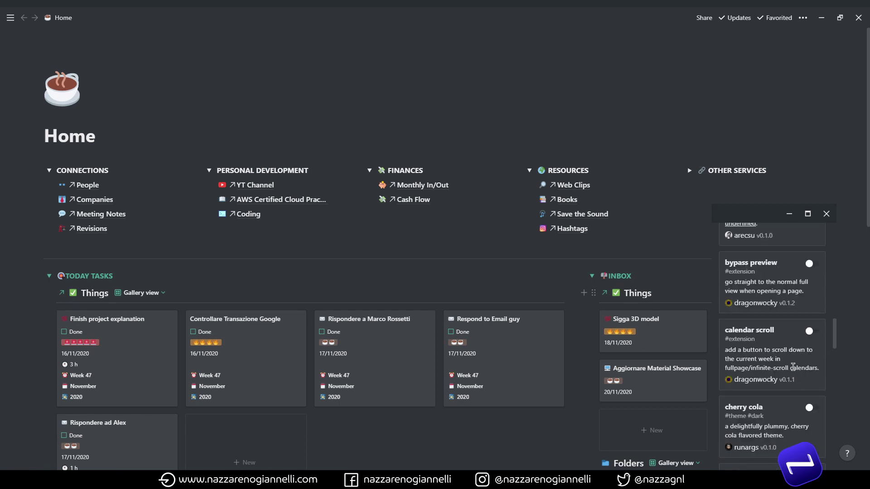
scroll(793, 367, down, 1)
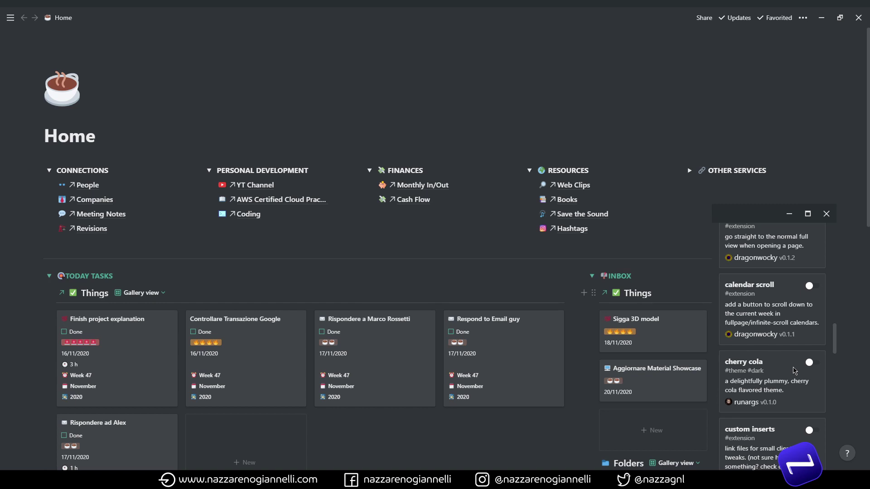
scroll(793, 371, up, 1)
click(812, 264)
Step: Enable the calendar scroll, weekly view and scroll to top enhancements
scroll(770, 312, down, 1)
scroll(763, 319, down, 1)
scroll(766, 320, up, 3)
scroll(779, 322, down, 2)
click(815, 291)
scroll(784, 322, down, 2)
scroll(783, 322, down, 3)
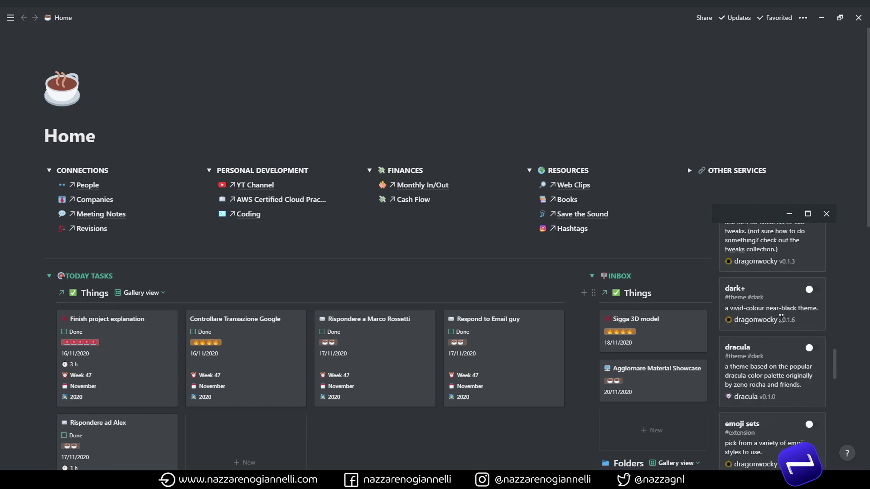
scroll(782, 319, down, 10)
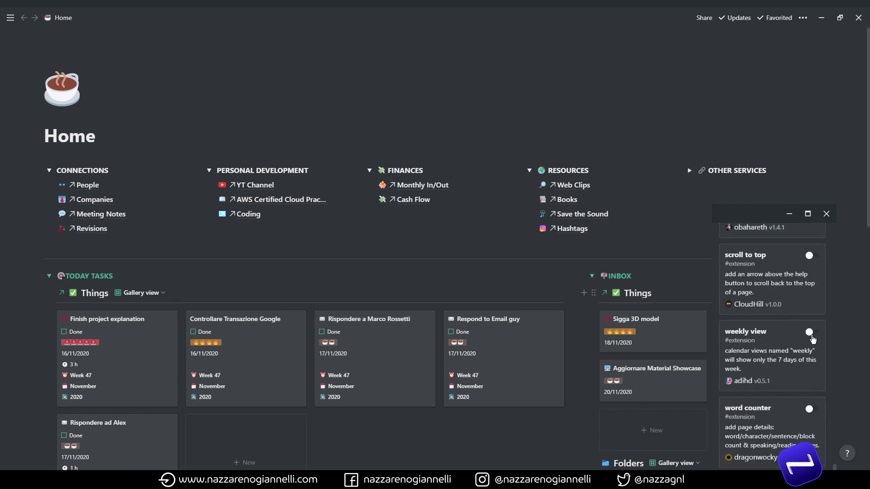
click(813, 332)
scroll(772, 347, up, 1)
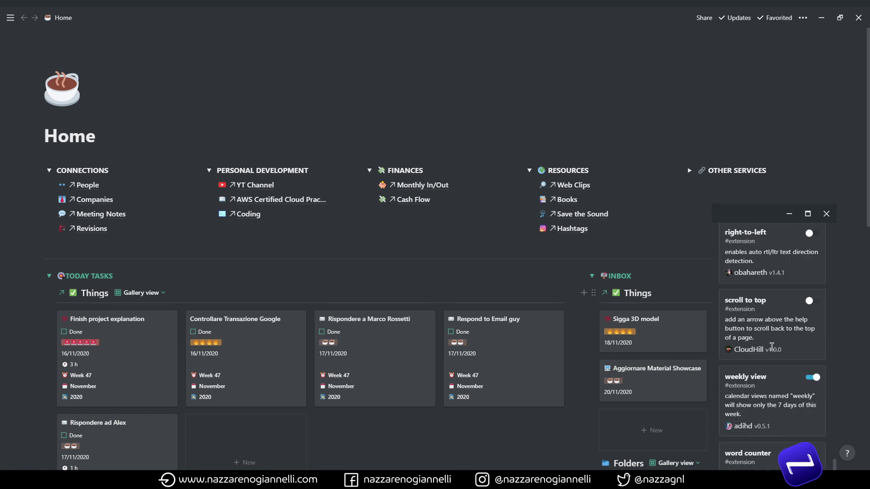
click(812, 302)
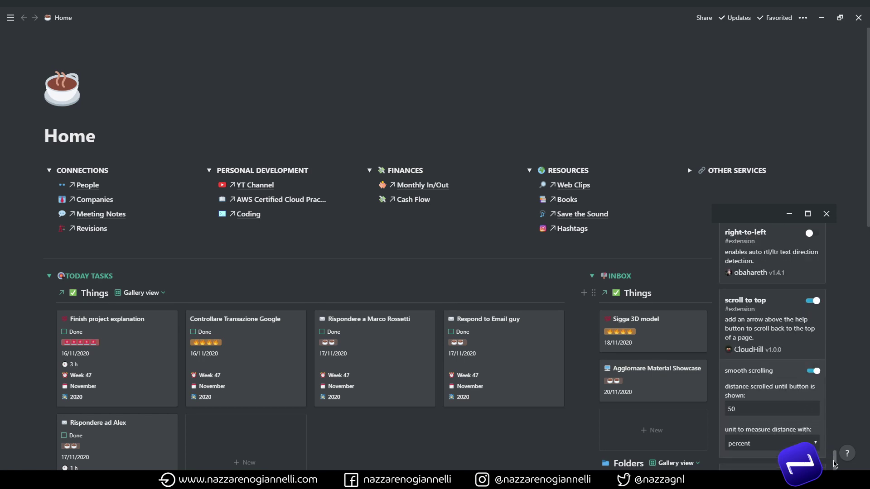
drag(835, 460, 832, 224)
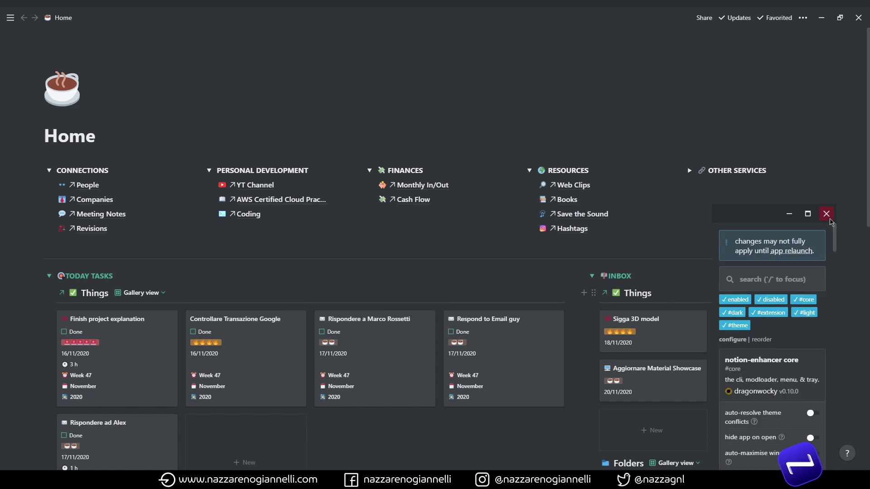
Step: Return to Notion and open the Views for Things menu listing Gallery, Weekly, Calendar, Table and Board
key(alt+Tab)
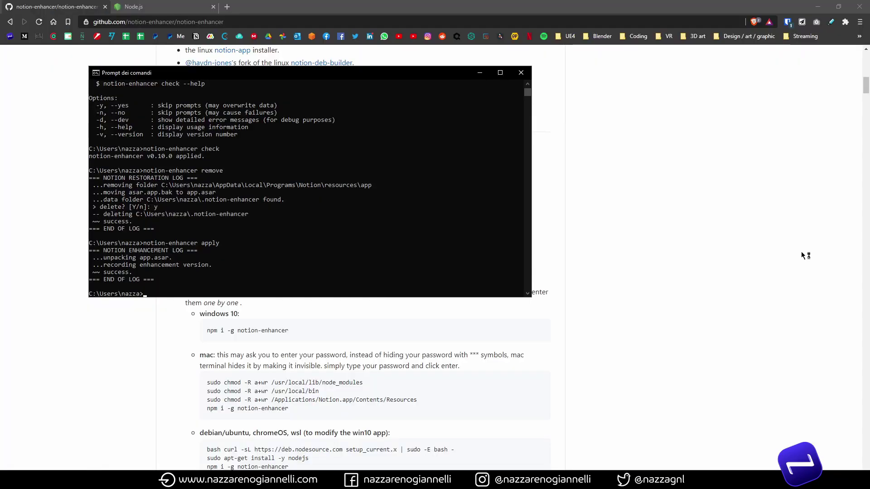
key(alt+Tab)
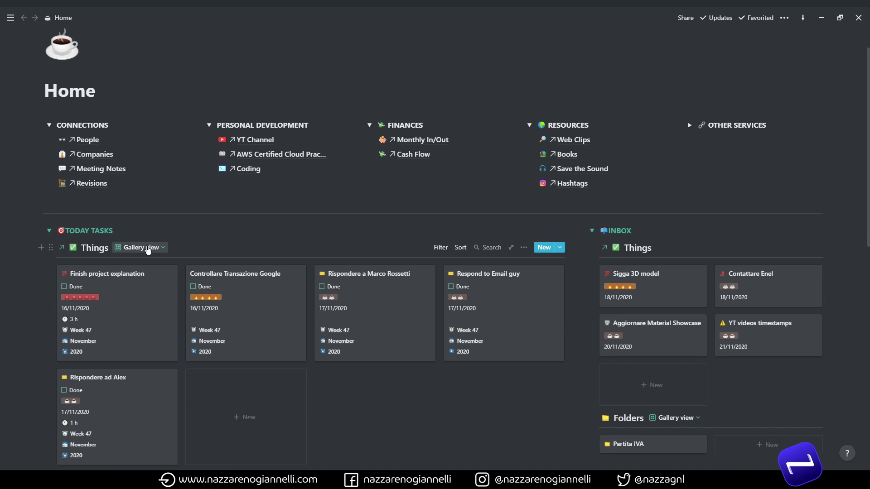
click(148, 248)
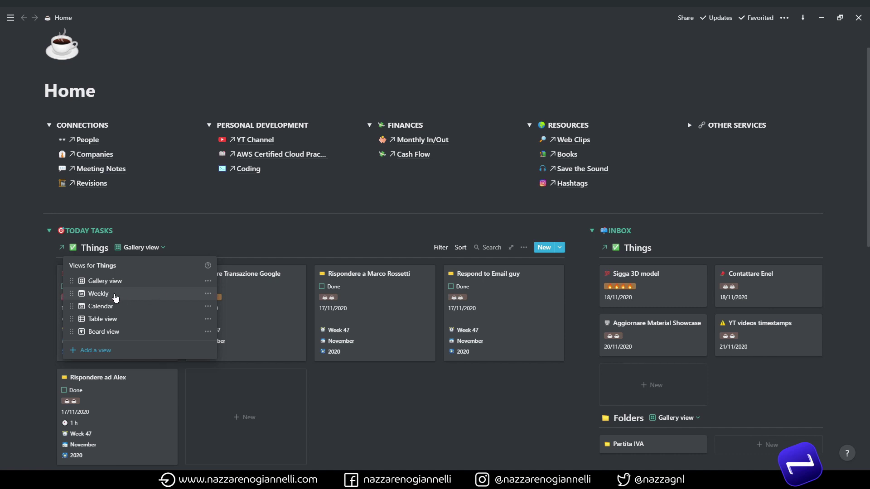
Step: Switch Today Tasks to a Monday–Sunday Weekly view and scroll the Things calendar for November 2020
click(116, 298)
scroll(420, 282, down, 1)
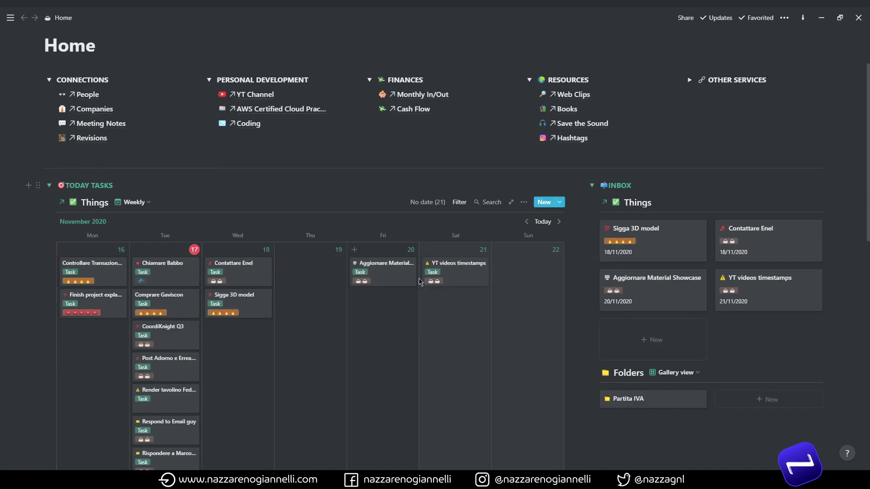
scroll(420, 282, down, 3)
scroll(420, 281, up, 1)
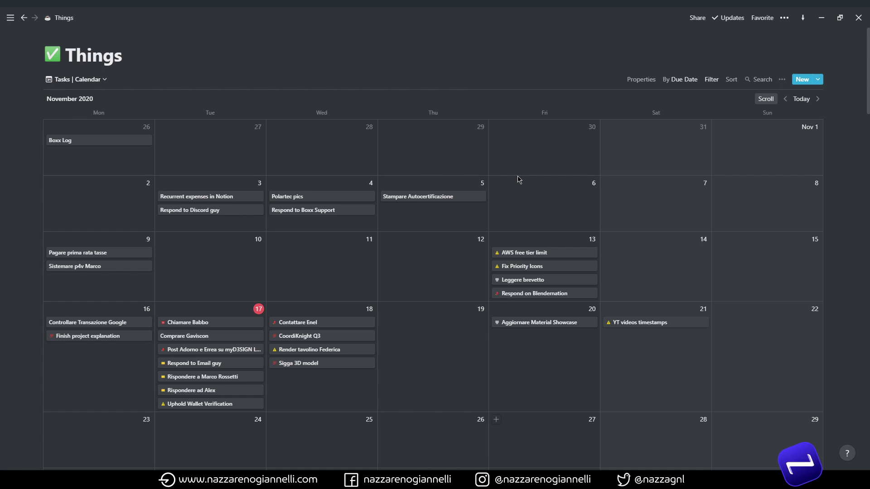
Step: Scroll the Things calendar into late 2021, return to Home, then switch to the notion-enhancer GitHub page
scroll(519, 179, down, 12)
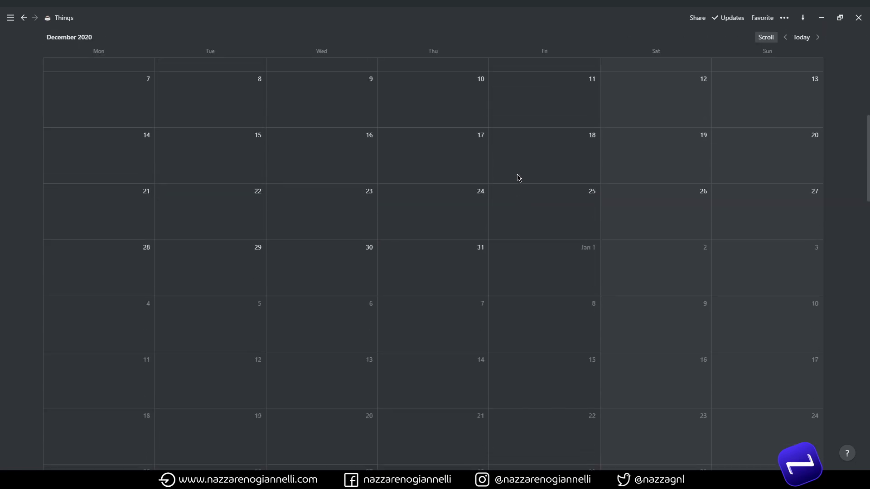
scroll(519, 177, down, 15)
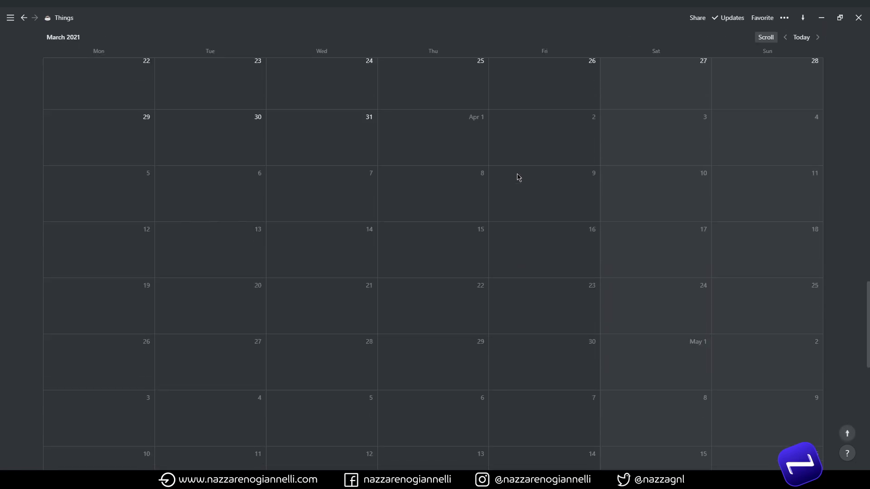
scroll(519, 177, down, 10)
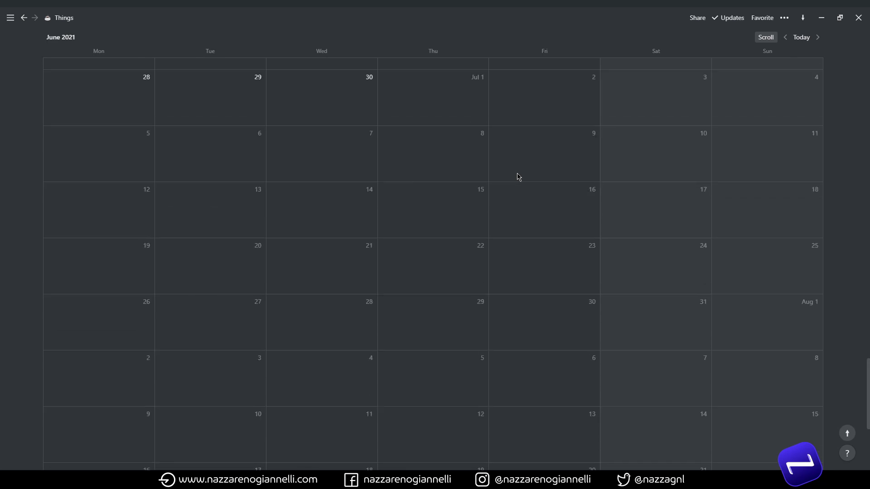
scroll(518, 178, down, 10)
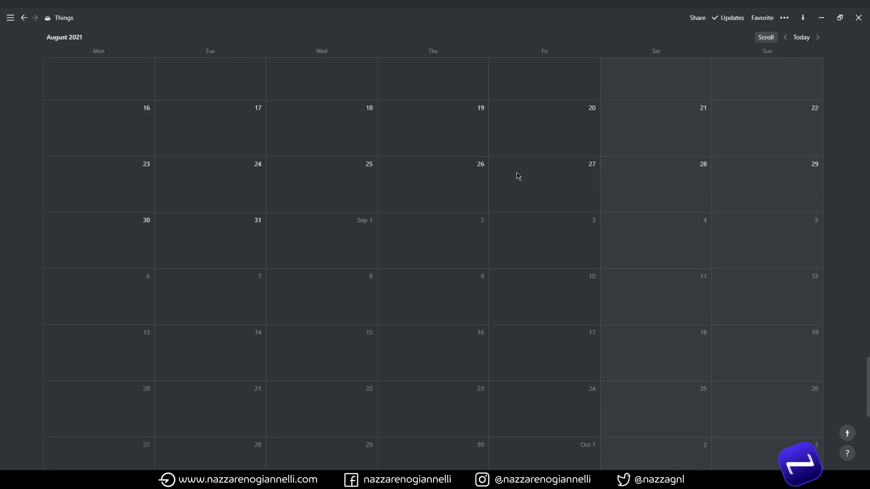
scroll(519, 177, down, 5)
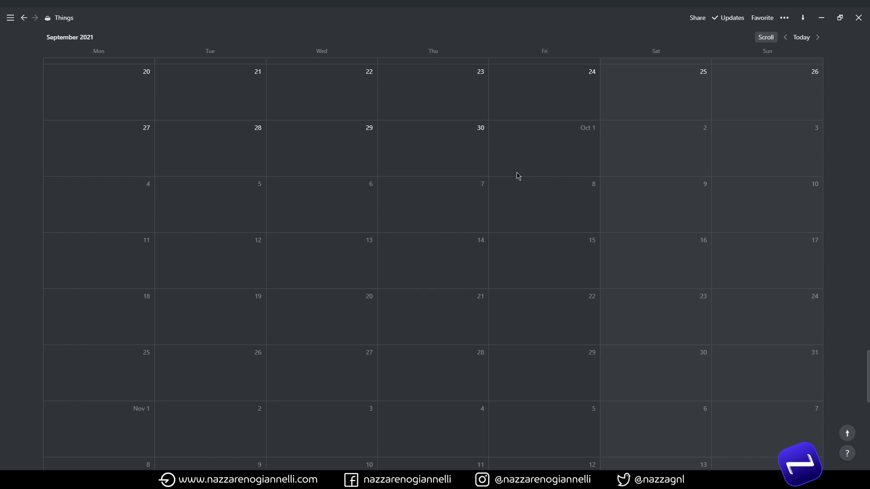
key(ctrl+bracketleft)
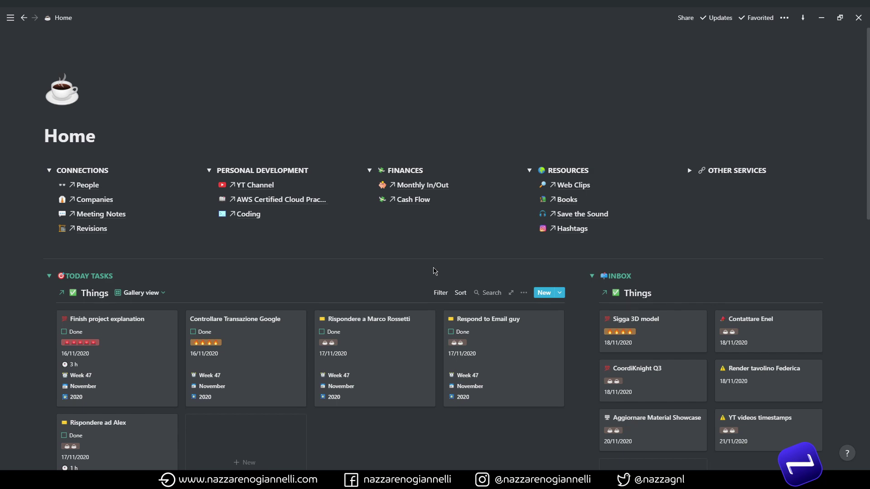
key(alt+Tab)
key(alt+Tab)
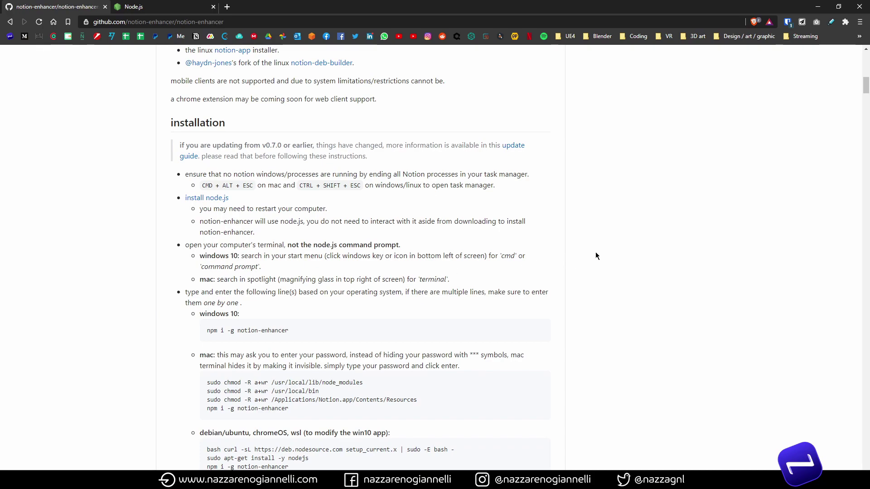
Step: Bring the notion-enhancer README introduction and its supported desktop clients list back into view
scroll(697, 143, down, 1)
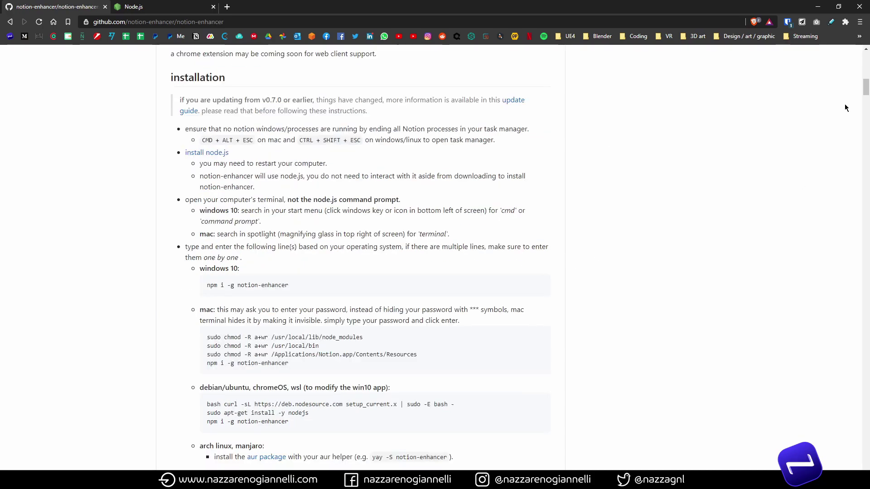
drag(865, 94, 847, 57)
scroll(803, 187, down, 1)
scroll(801, 186, down, 8)
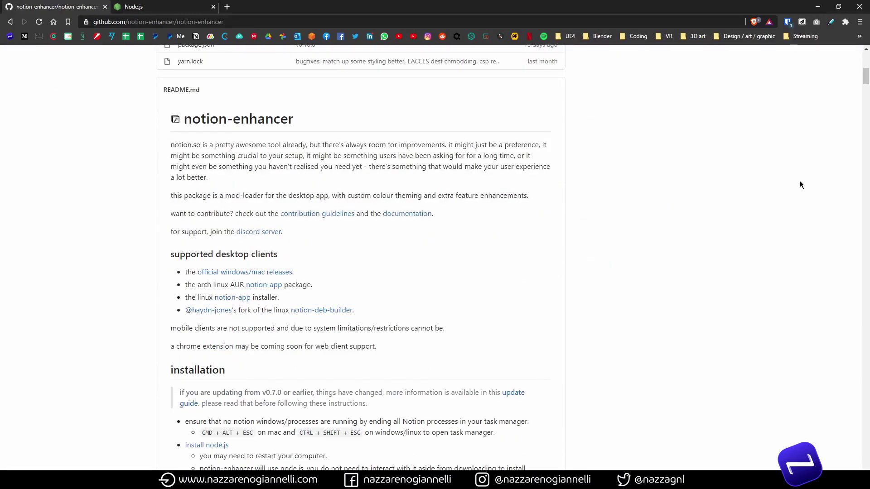